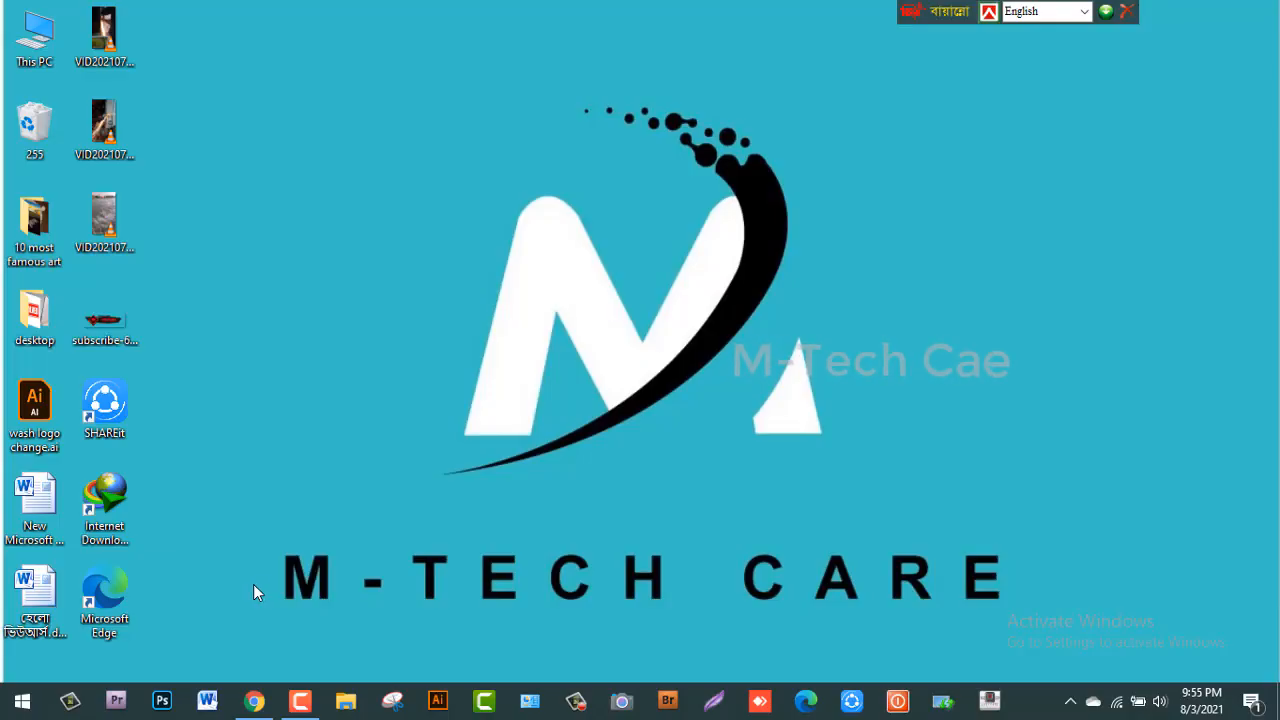
Open a blank Microsoft Word document and set the font to Times New Roman
{"action": "left_click", "coordinate": [209, 701]}
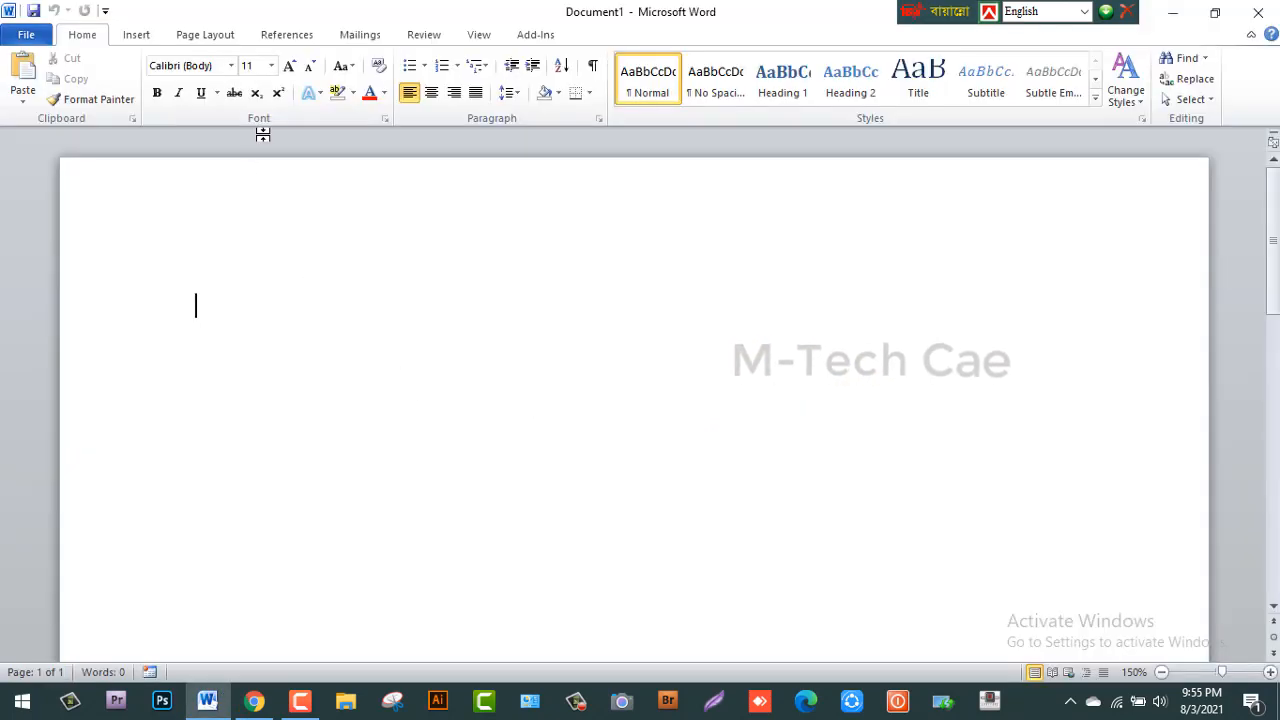
{"action": "left_click", "coordinate": [230, 65]}
{"action": "left_click", "coordinate": [230, 65]}
{"action": "left_click", "coordinate": [230, 65]}
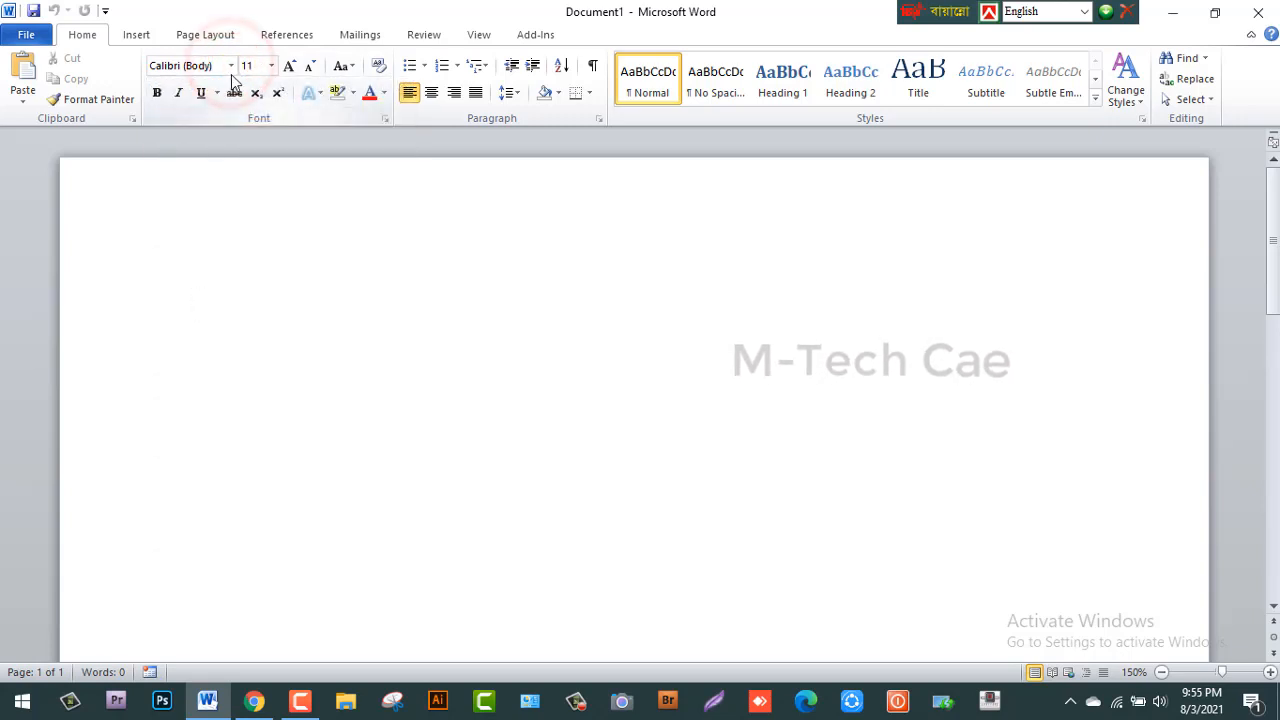
{"action": "left_click", "coordinate": [230, 65]}
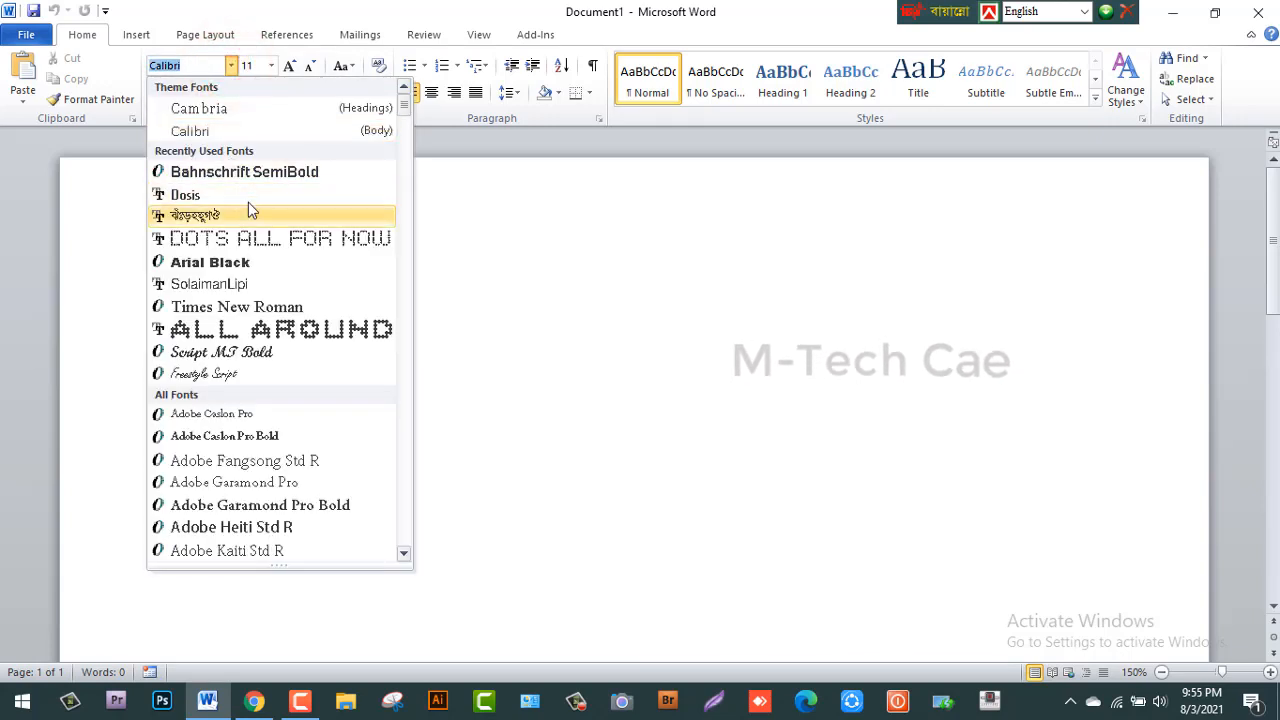
{"action": "scroll", "coordinate": [248, 215], "scroll_direction": "down", "scroll_amount": 3}
{"action": "scroll", "coordinate": [248, 200], "scroll_direction": "up", "scroll_amount": 3}
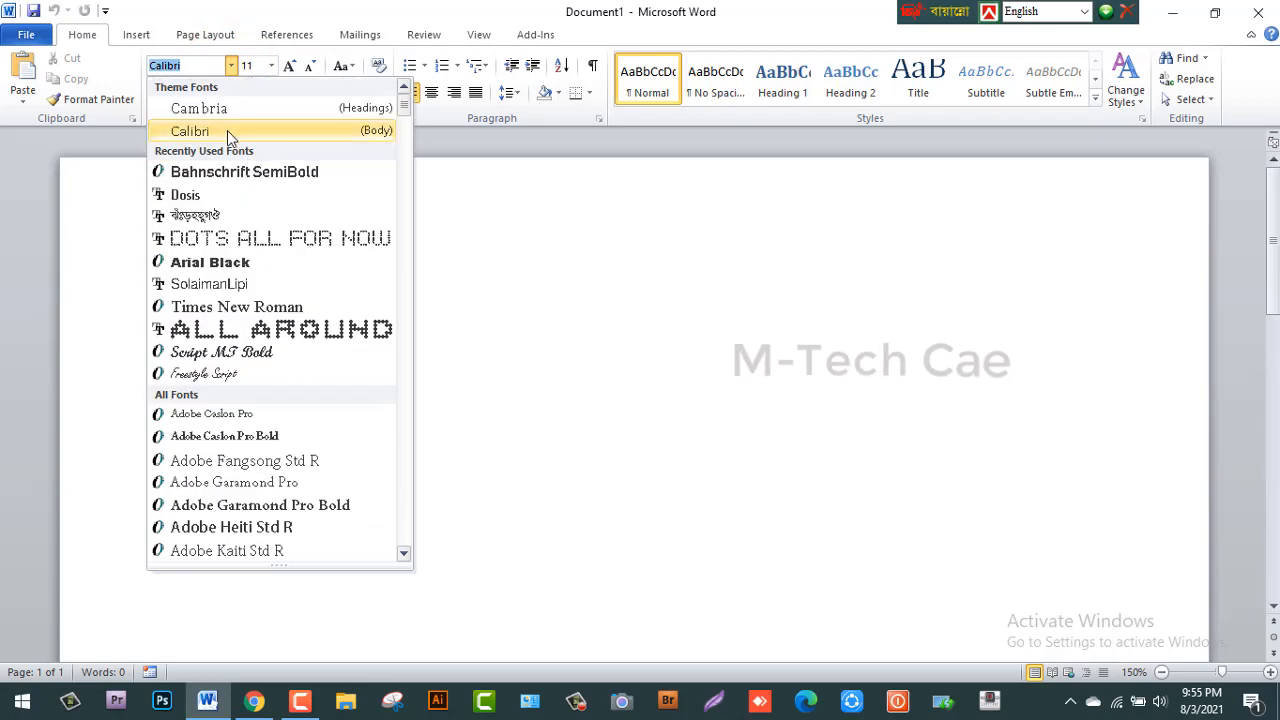
{"action": "type", "text": "Times New Rom"}
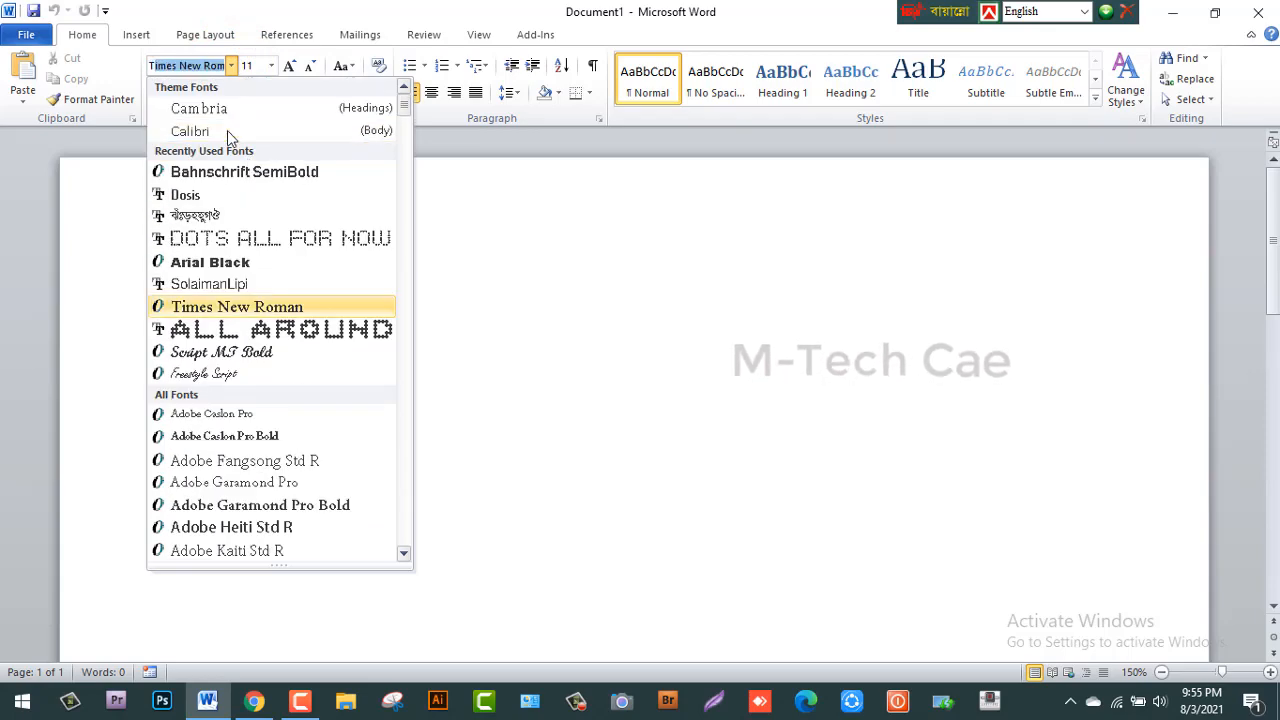
{"action": "key", "text": "End"}
{"action": "key", "text": "Return"}
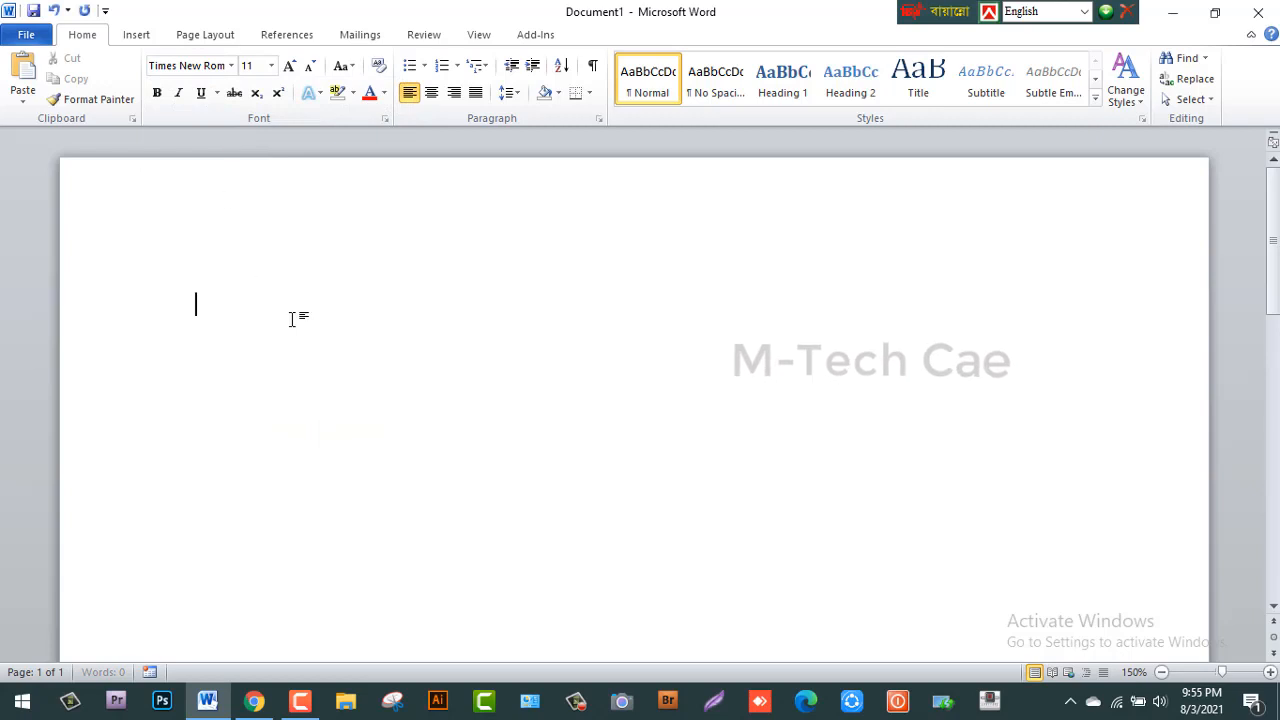
Write a short English sentence in the document that introduces a person by name, starting with "my name is"
{"action": "left_click", "coordinate": [290, 317]}
{"action": "type", "text": "my "}
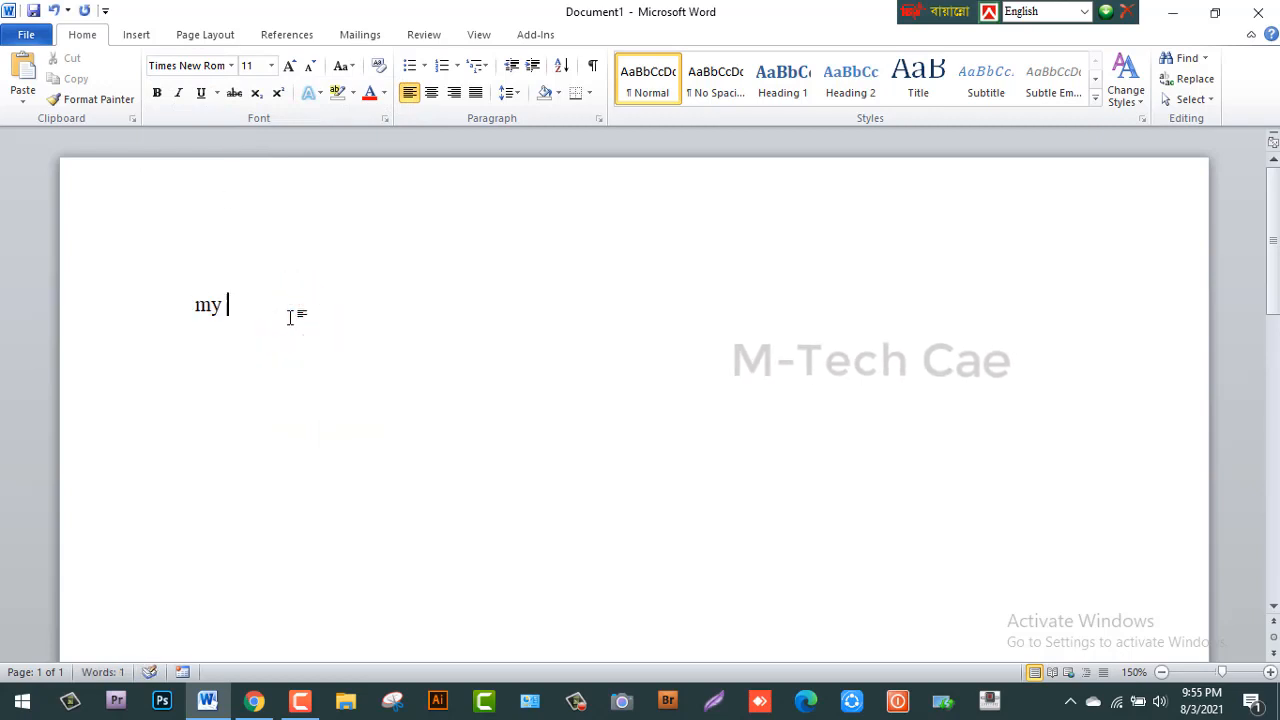
{"action": "type", "text": "name is m"}
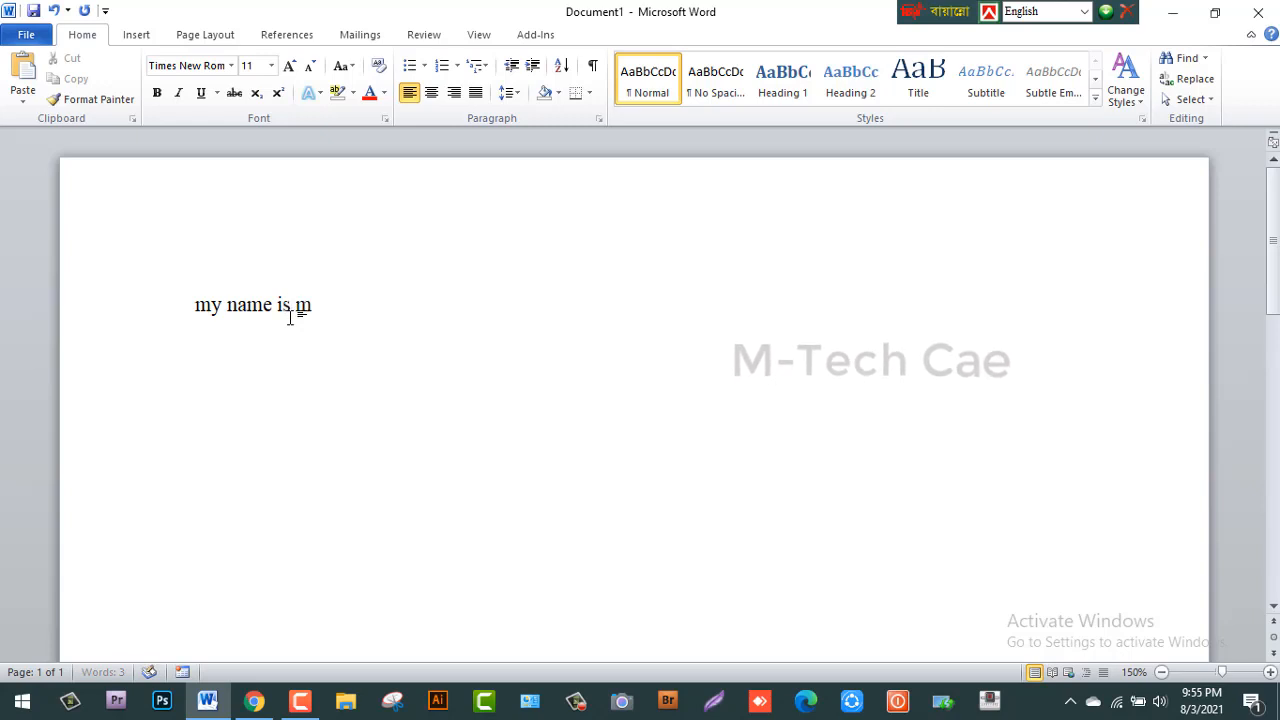
{"action": "type", "text": "ahi..."}
Set the font to SutonnyMJ and switch the keyboard layout to Bijoy Classic
{"action": "left_click", "coordinate": [231, 65]}
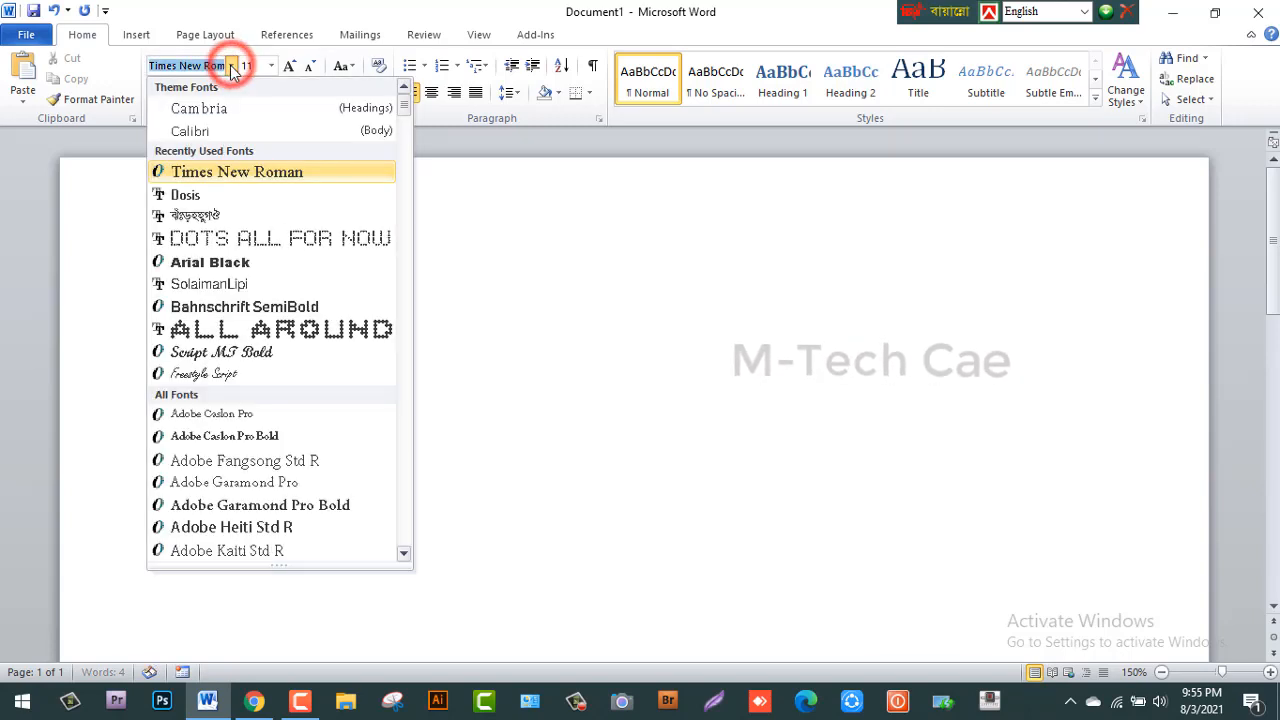
{"action": "left_click", "coordinate": [195, 216]}
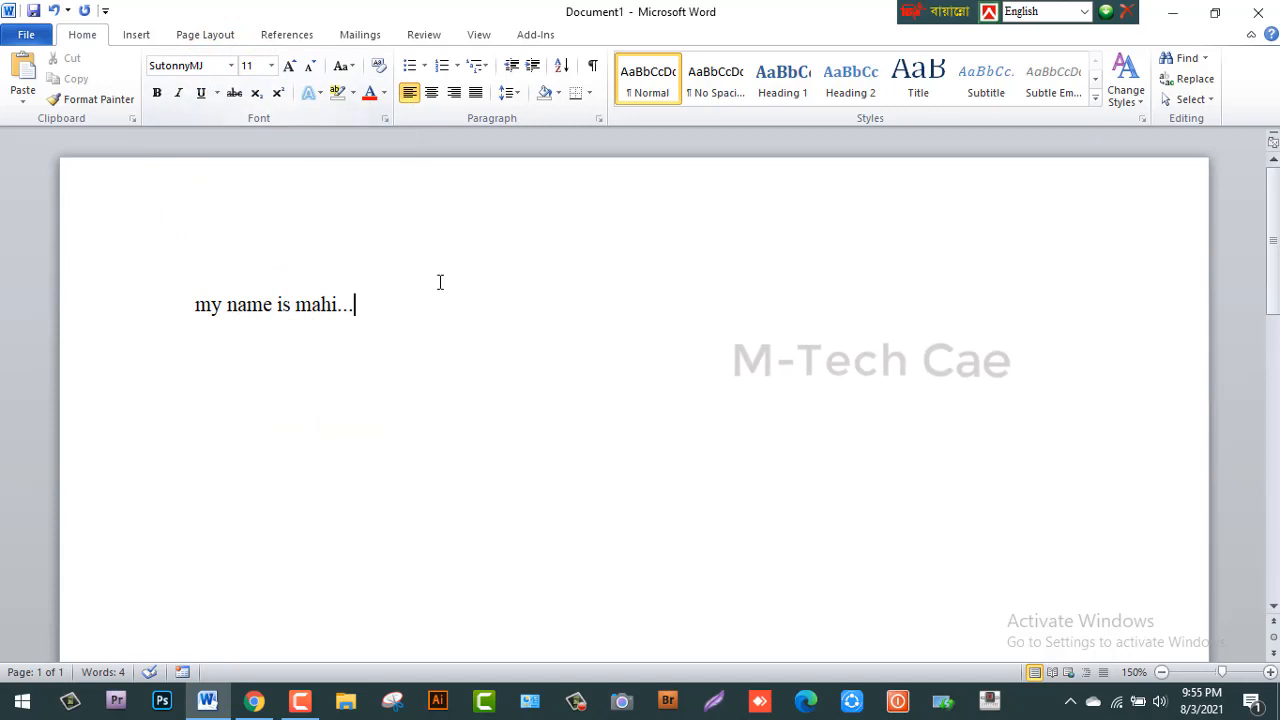
{"action": "left_click", "coordinate": [990, 12]}
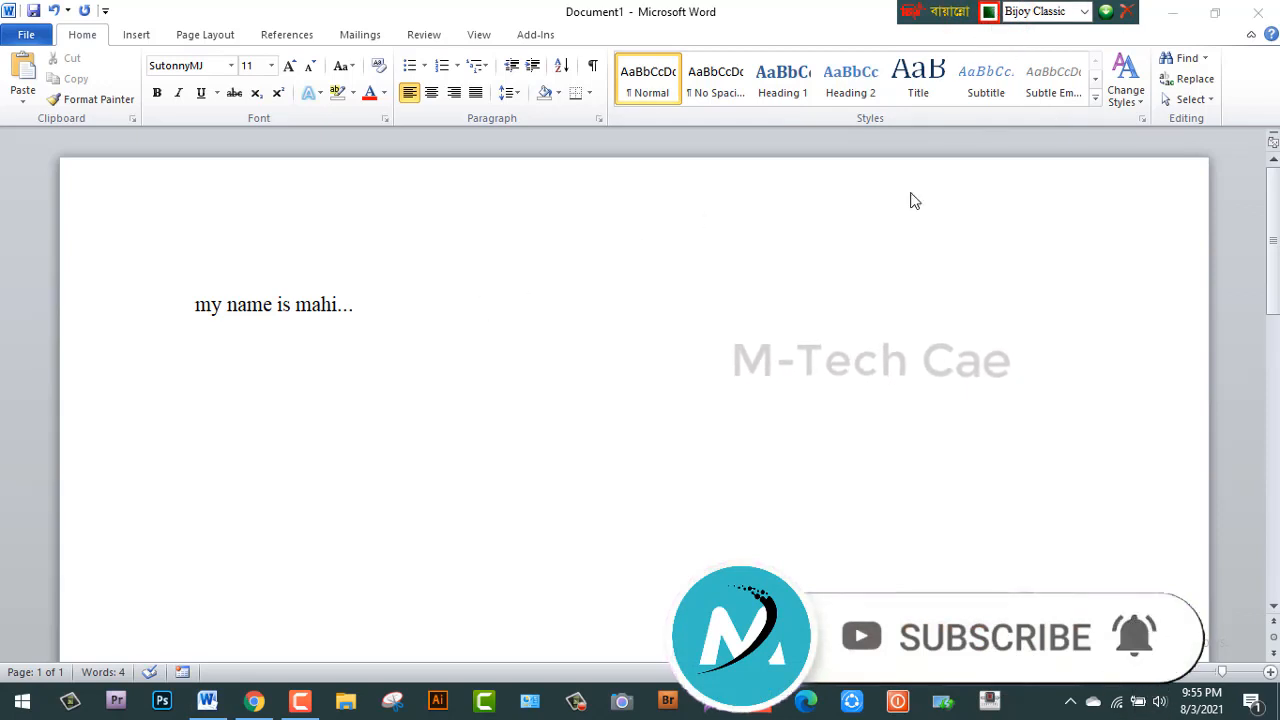
Add a Bangla sentence after the English one, starting with "আমার নাম" and followed by the person's name
{"action": "left_click", "coordinate": [362, 305]}
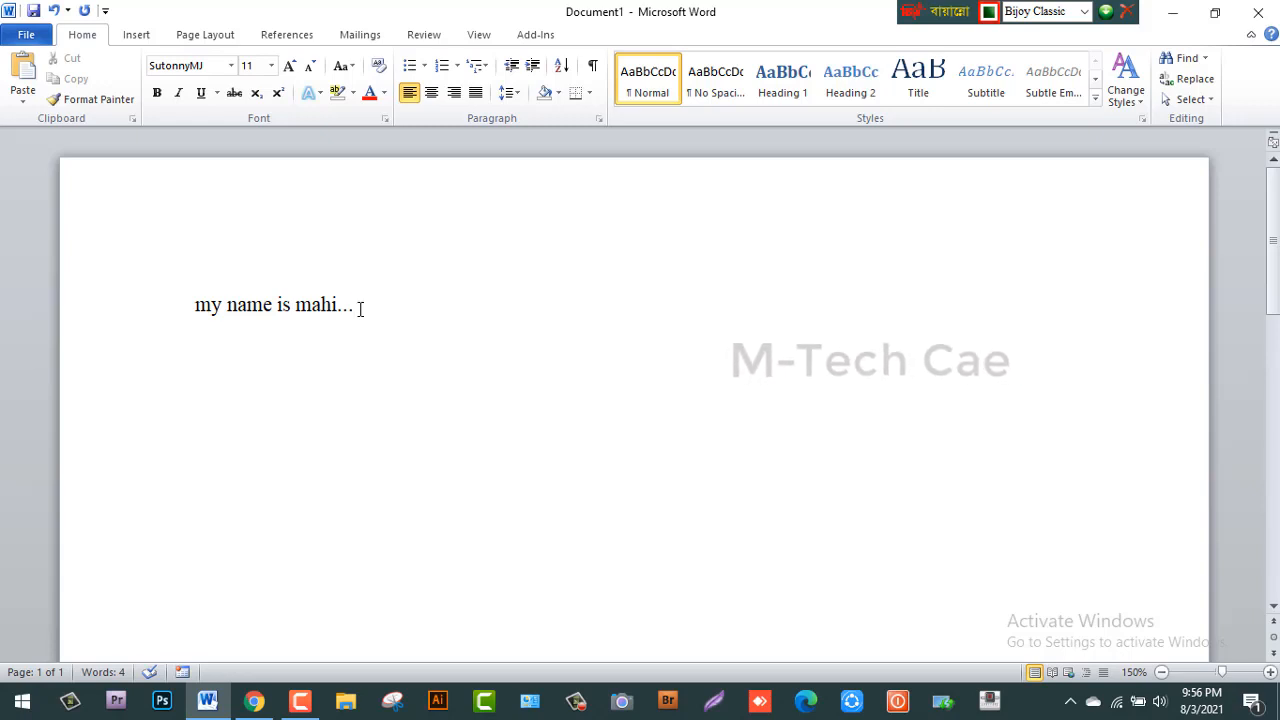
{"action": "type", "text": "আমার নাম"}
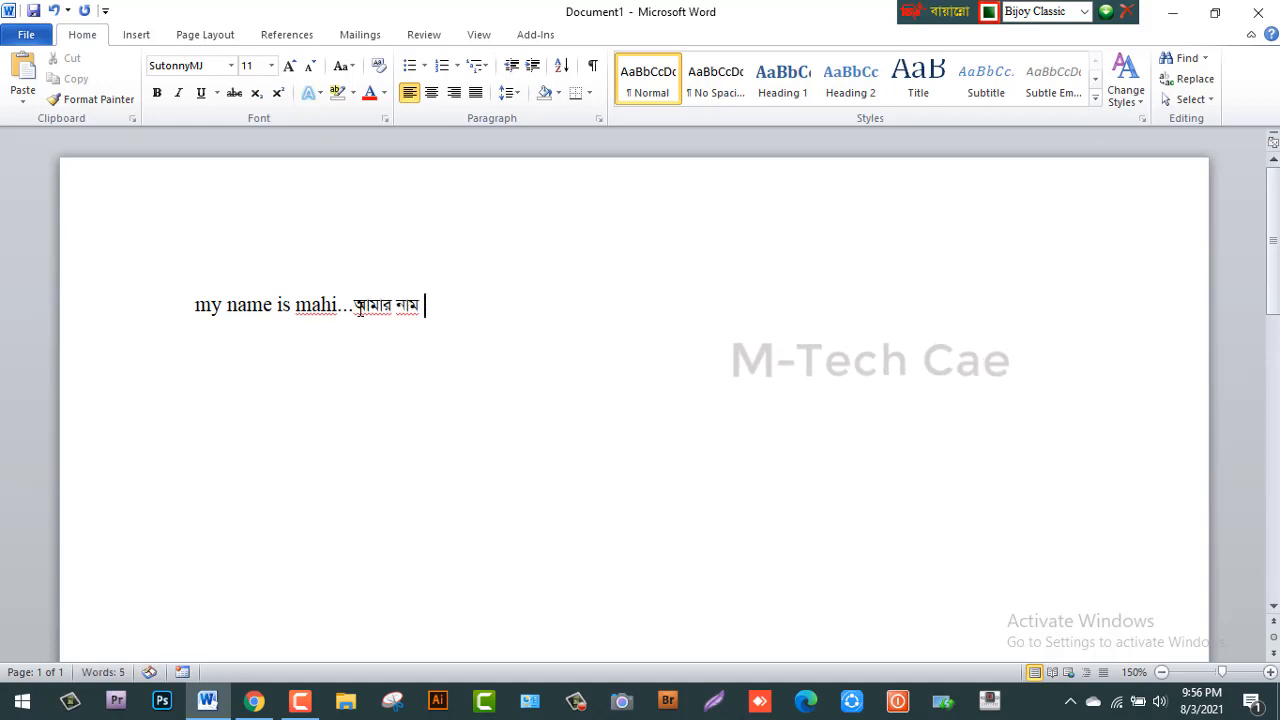
{"action": "type", "text": " মাহী মা"}
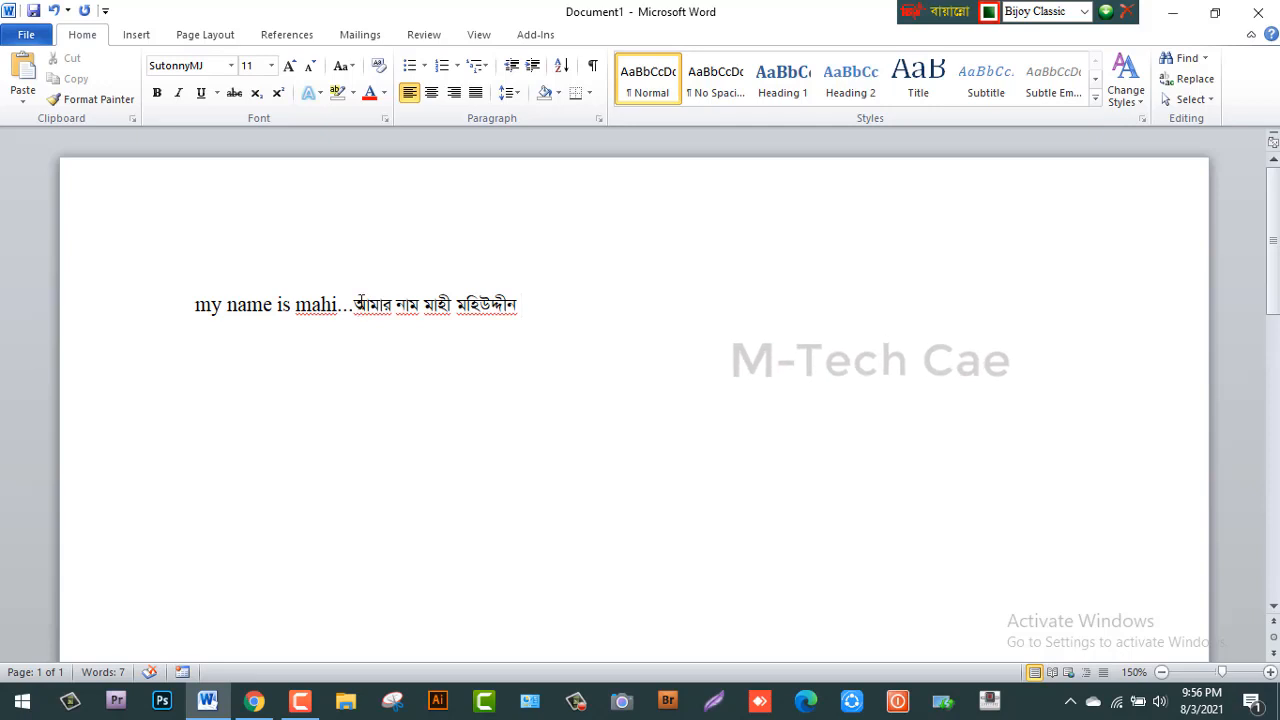
Switch the keyboard layout to English and the font to Times New Roman, and add "the city" to the line
{"action": "left_click", "coordinate": [990, 13]}
{"action": "left_click", "coordinate": [231, 67]}
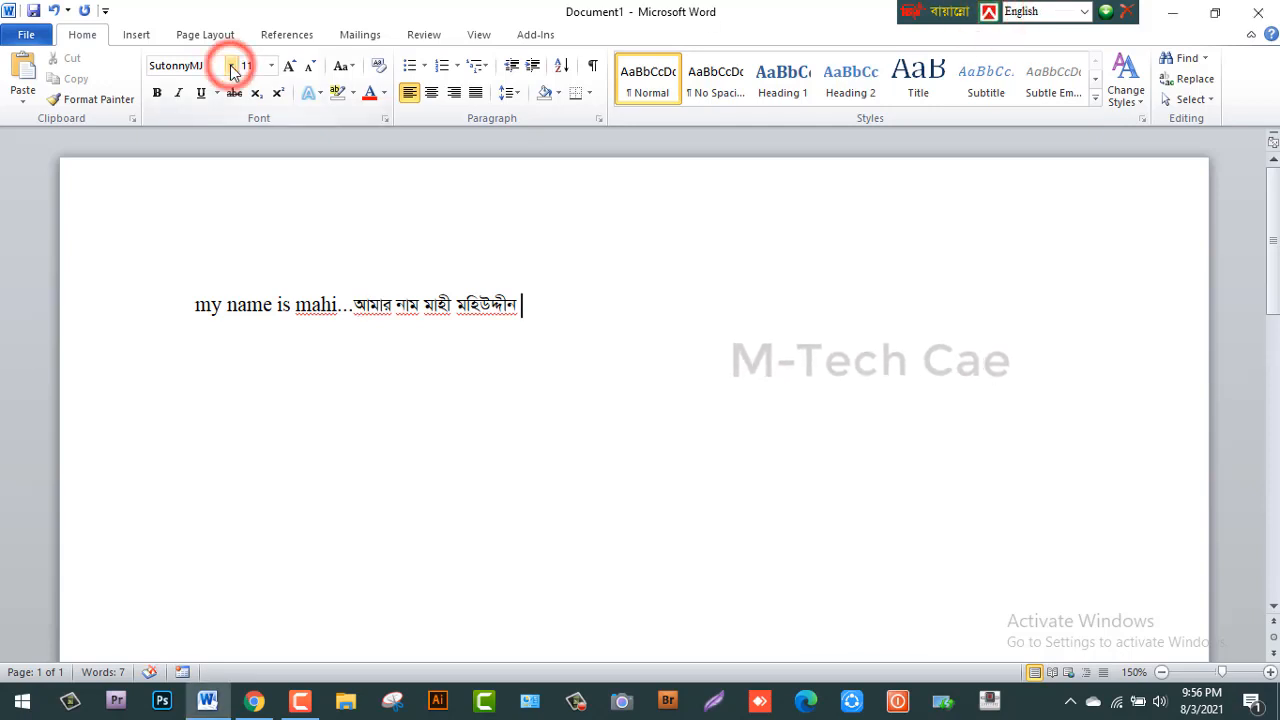
{"action": "left_click", "coordinate": [231, 67]}
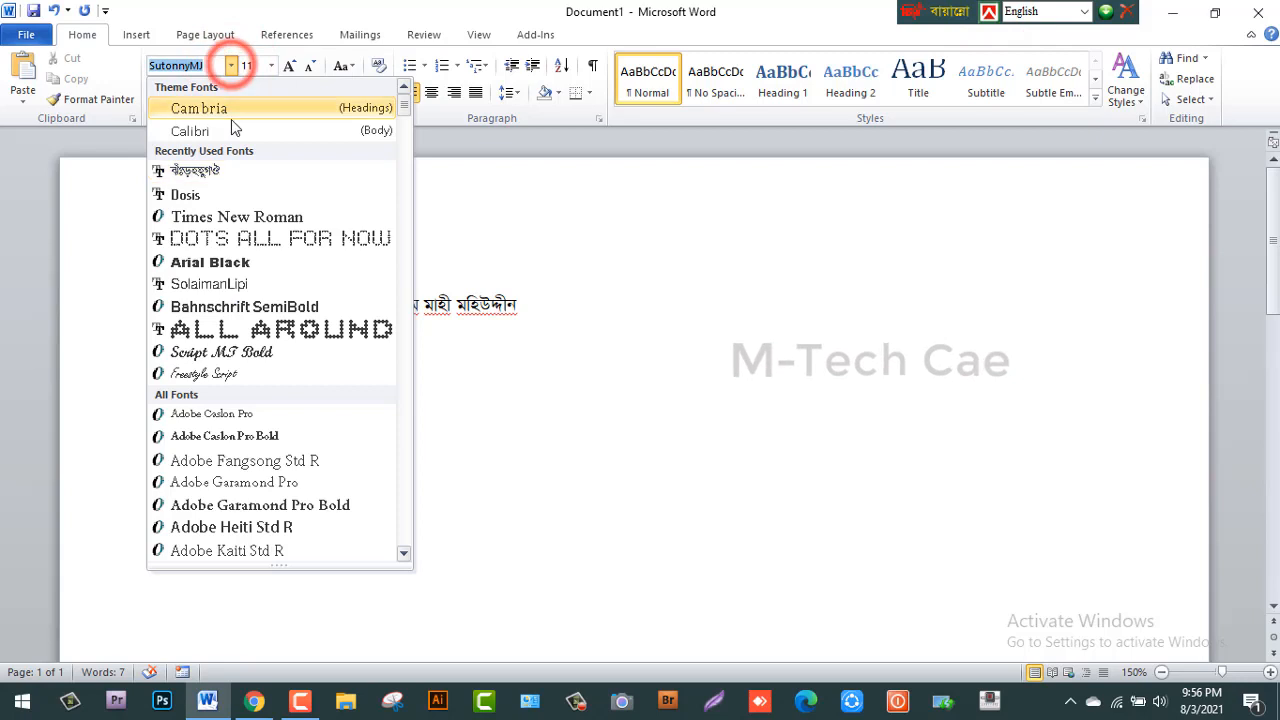
{"action": "left_click", "coordinate": [262, 218]}
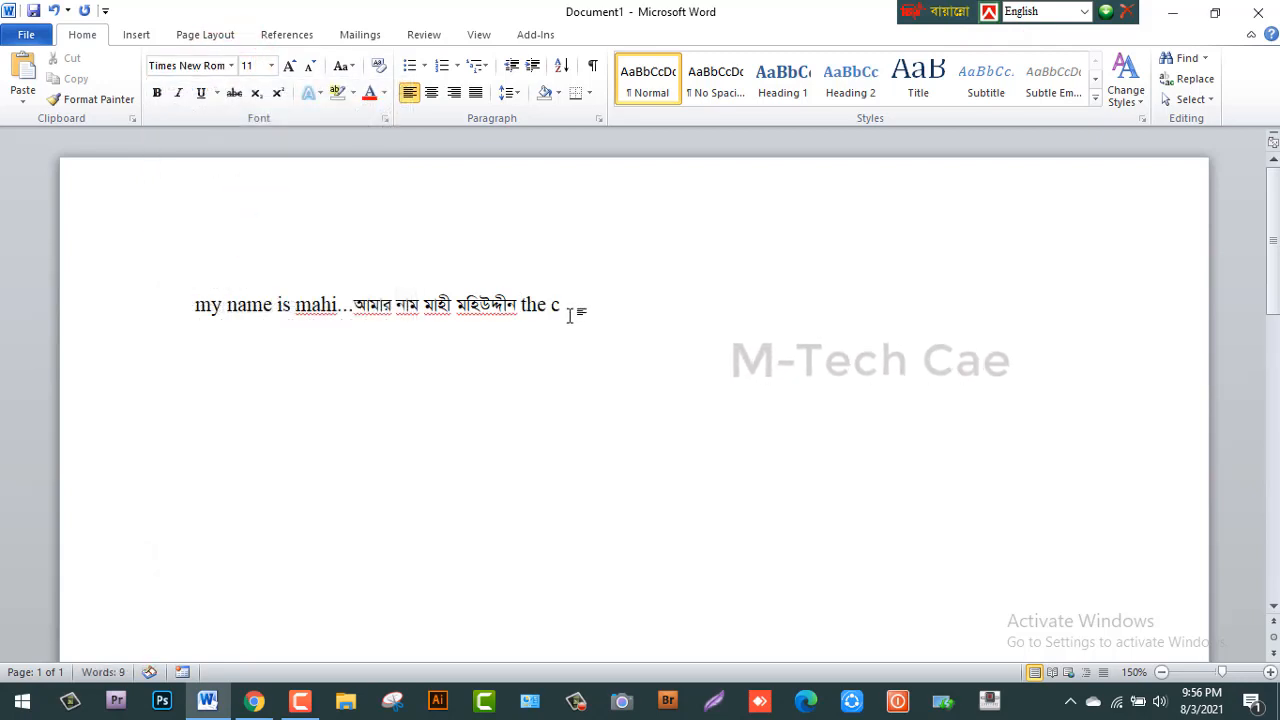
{"action": "type", "text": "the city"}
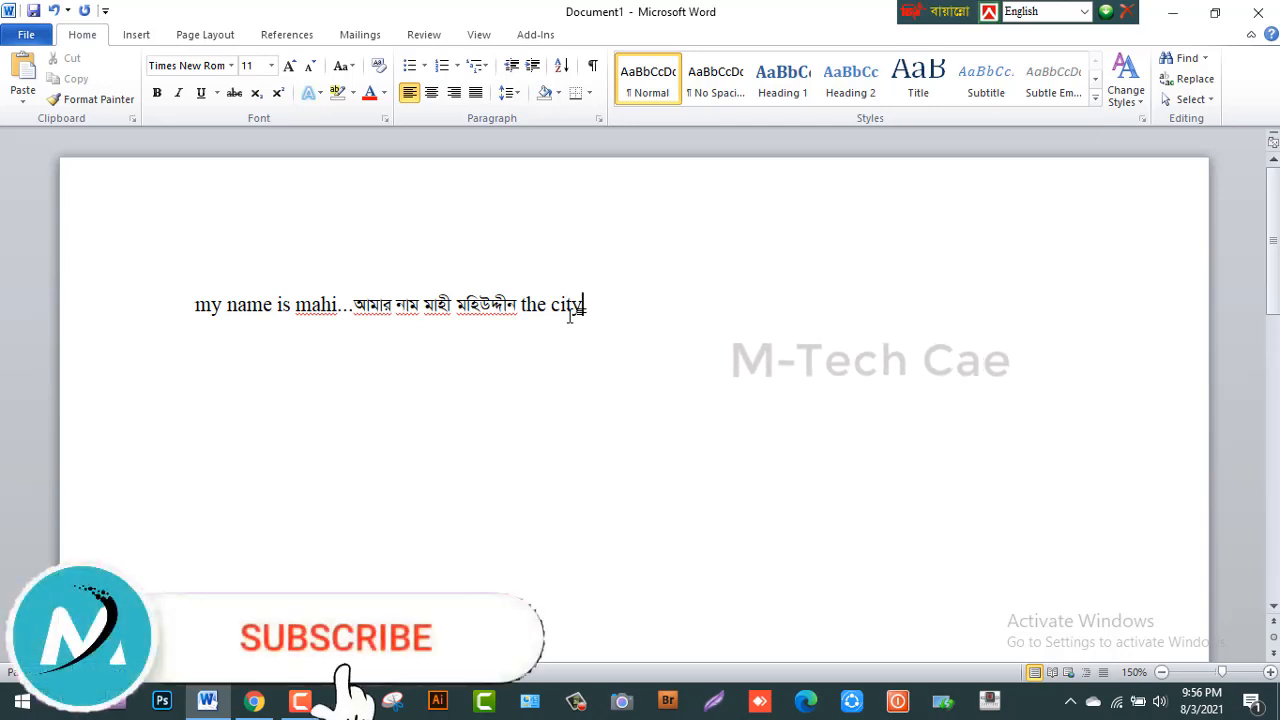
Delete the whole line of mixed English and Bangla text from the document
{"action": "left_click_drag", "start_coordinate": [649, 312], "coordinate": [191, 320]}
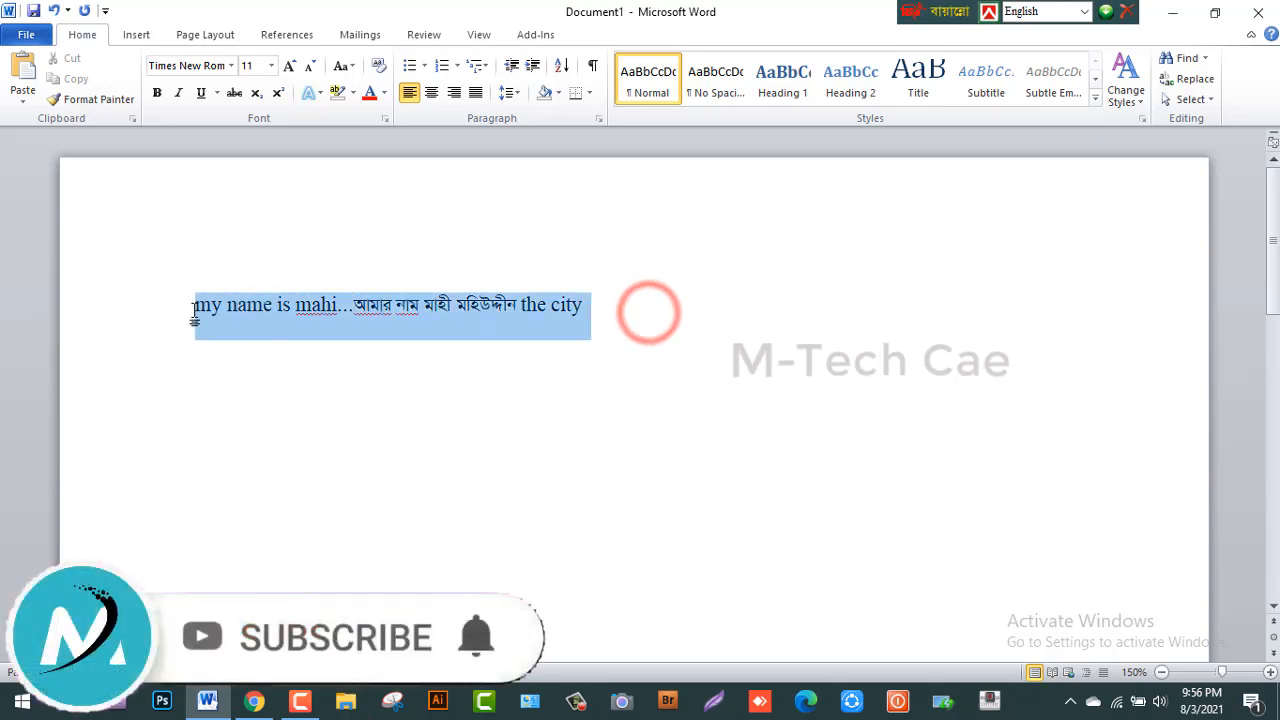
{"action": "left_click", "coordinate": [629, 350]}
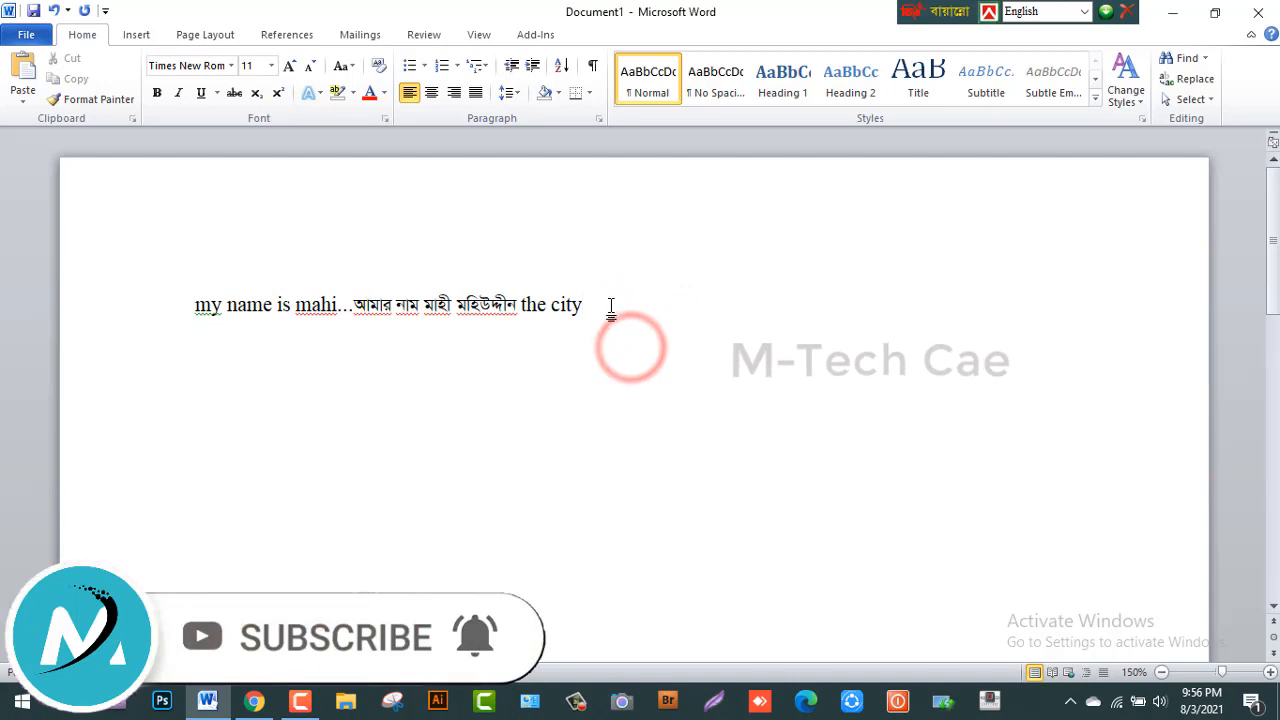
{"action": "left_click_drag", "start_coordinate": [634, 303], "coordinate": [0, 310]}
{"action": "key", "text": "Delete"}
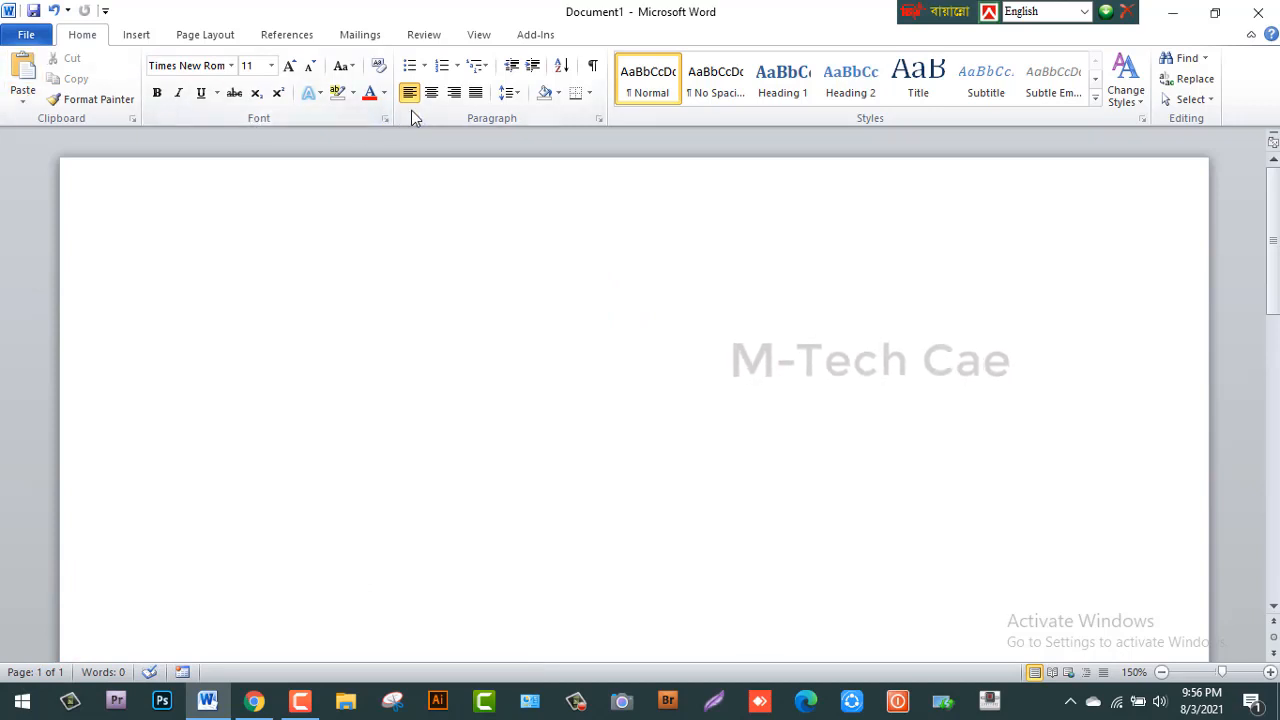
Enable the Developer tab among the main ribbon tabs in the Word options
{"action": "left_click", "coordinate": [28, 37]}
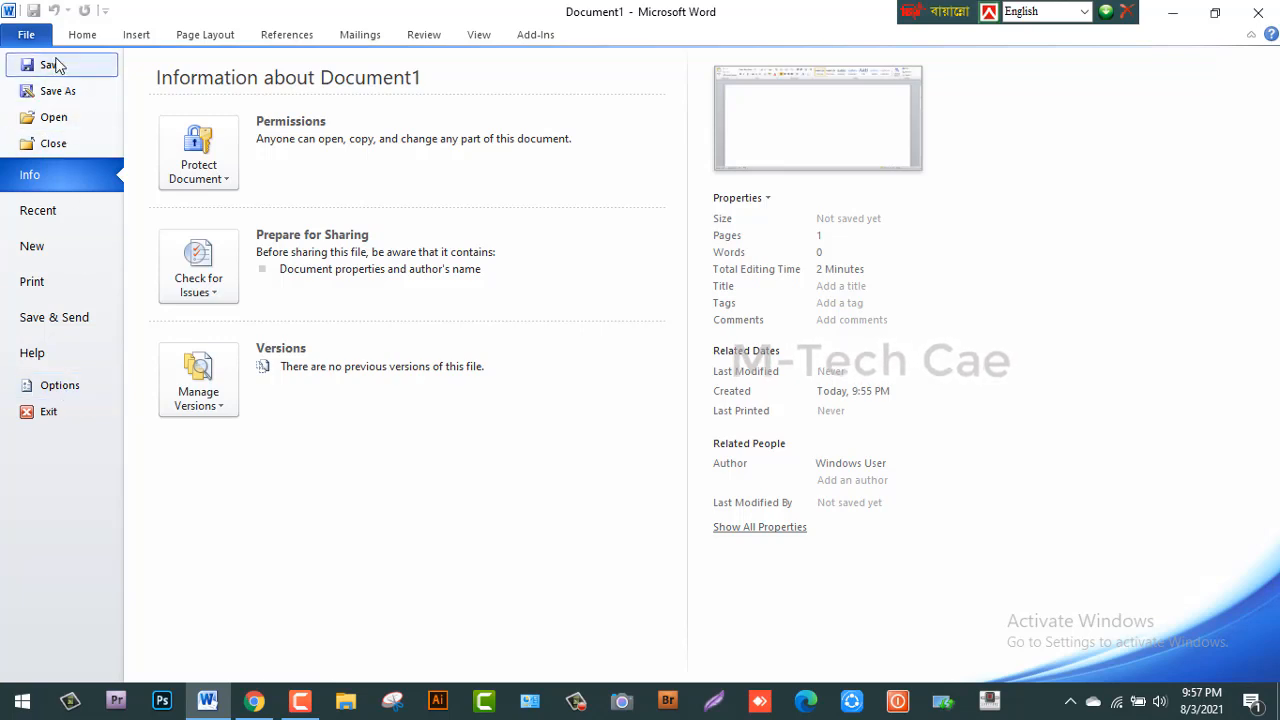
{"action": "left_click", "coordinate": [22, 35]}
{"action": "left_click", "coordinate": [22, 35]}
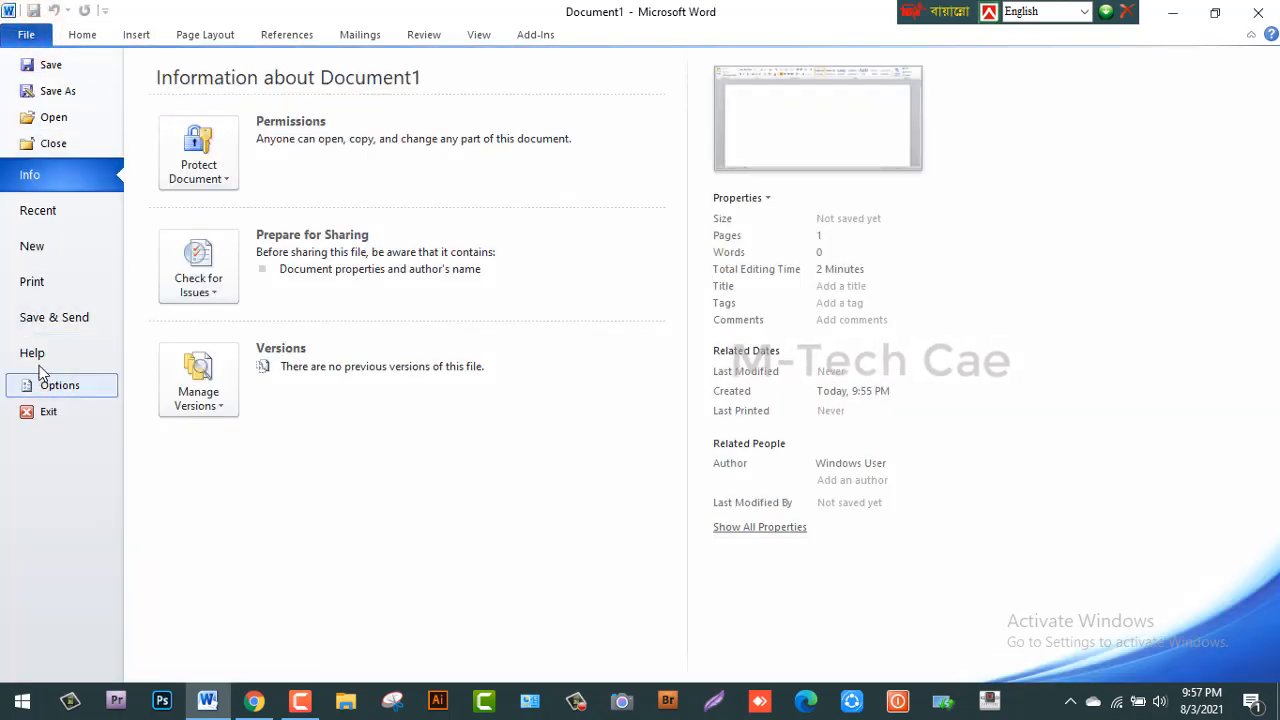
{"action": "left_click", "coordinate": [67, 389]}
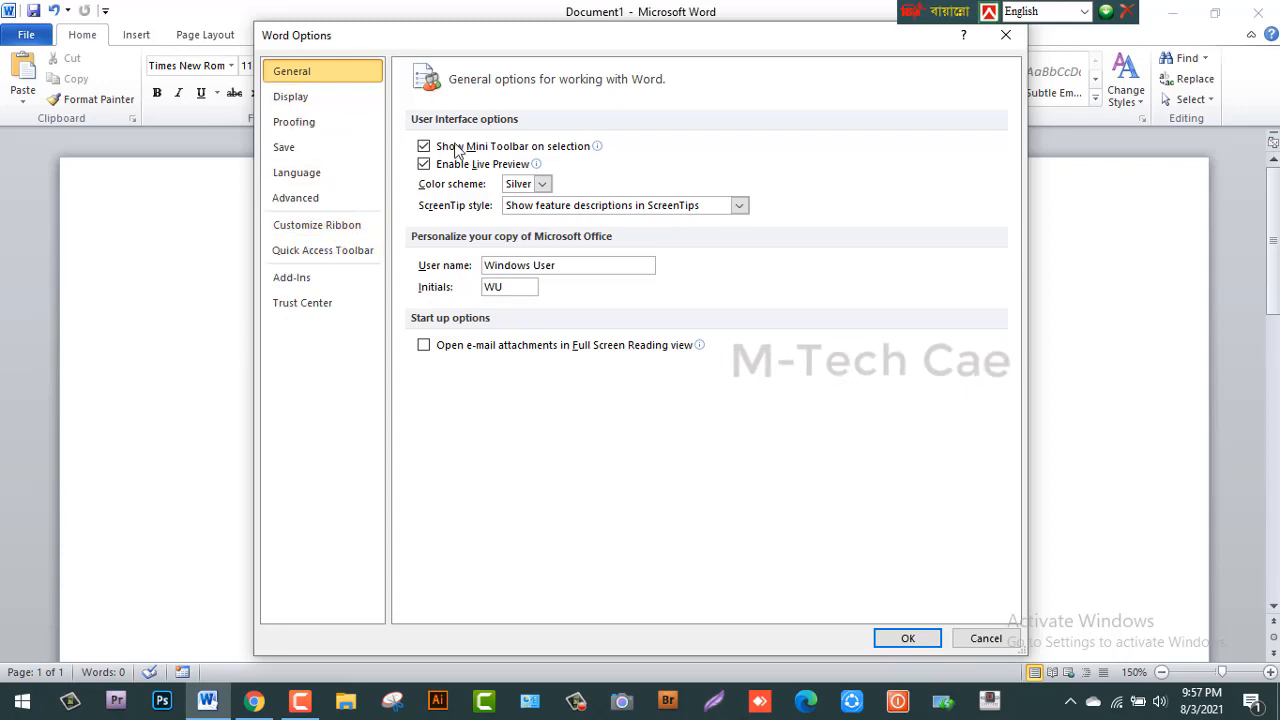
{"action": "left_click", "coordinate": [318, 225]}
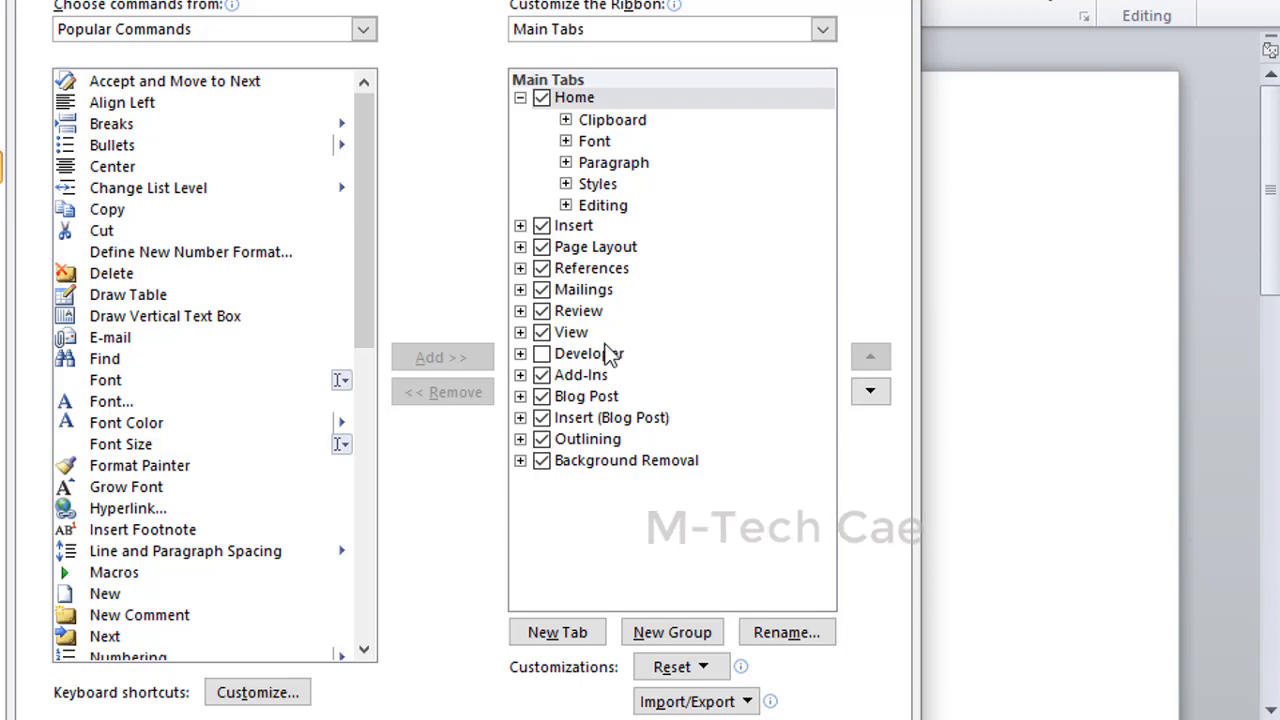
{"action": "left_click", "coordinate": [540, 354]}
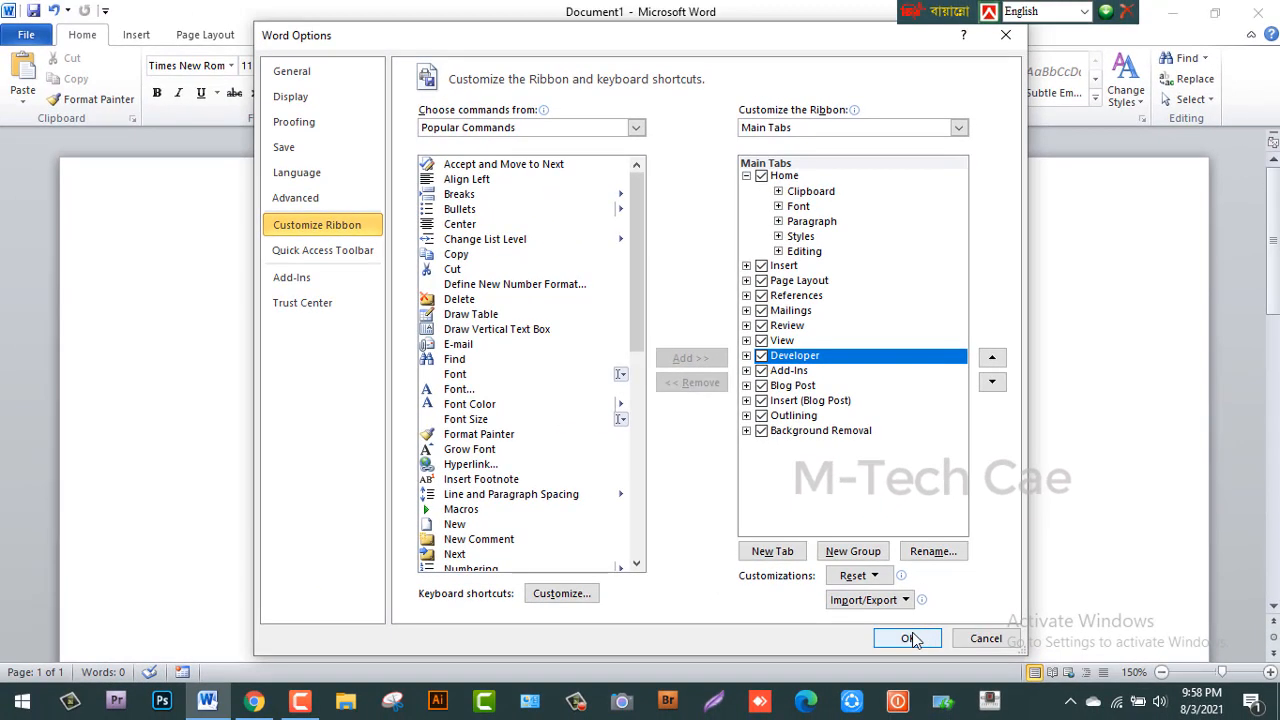
{"action": "left_click", "coordinate": [910, 638]}
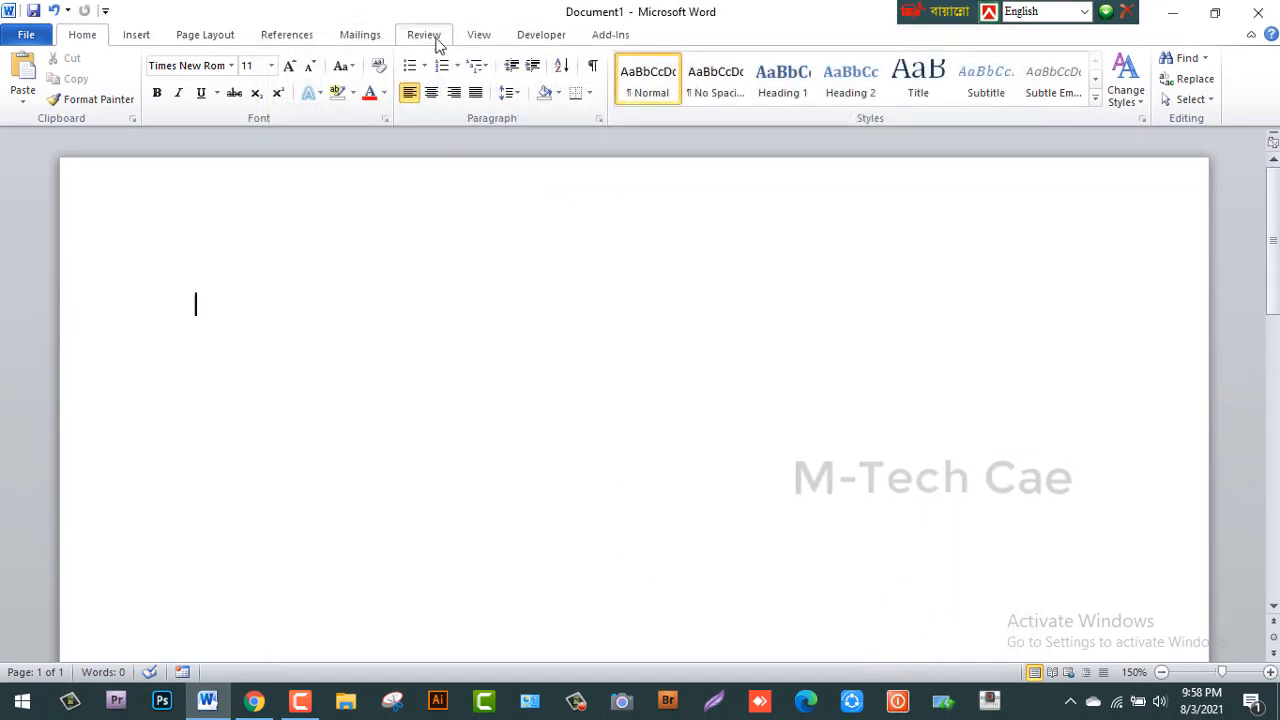
Start recording a macro named "bangla", stored in All Documents (Normal.dotm), with the keyboard shortcut Ctrl+Num 4 assigned to it
{"action": "left_click", "coordinate": [543, 36]}
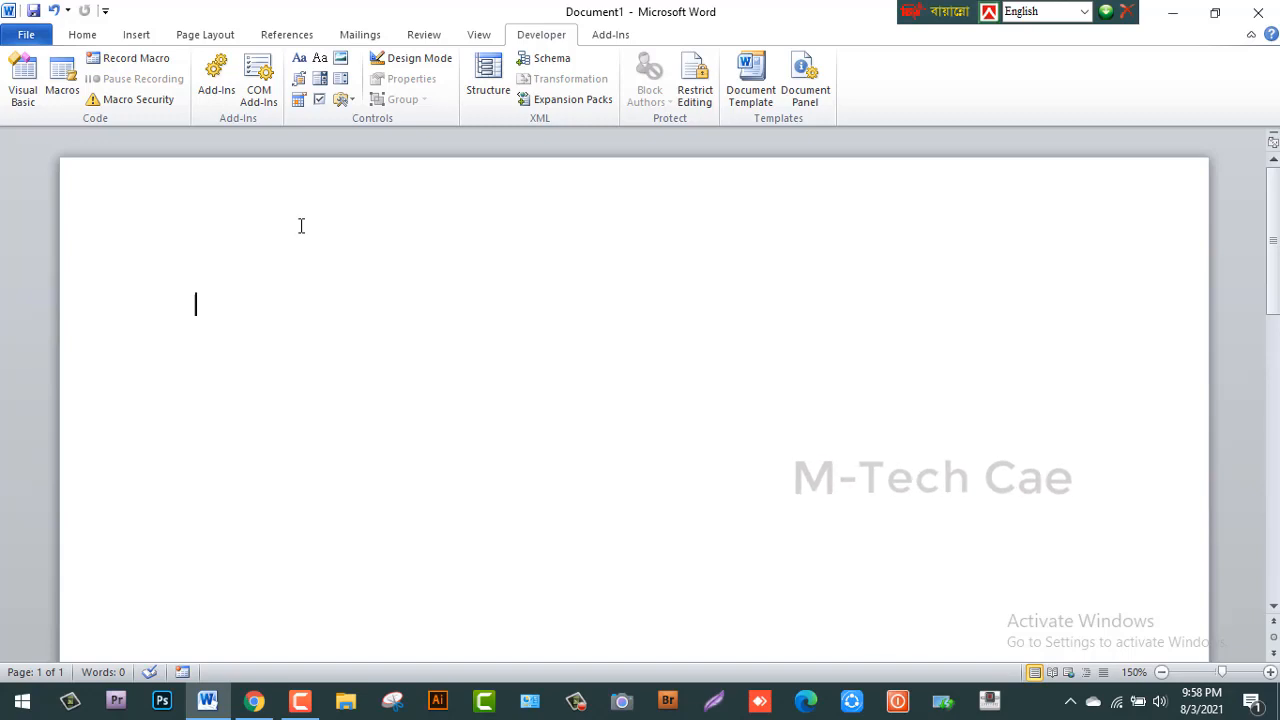
{"action": "left_click", "coordinate": [125, 62]}
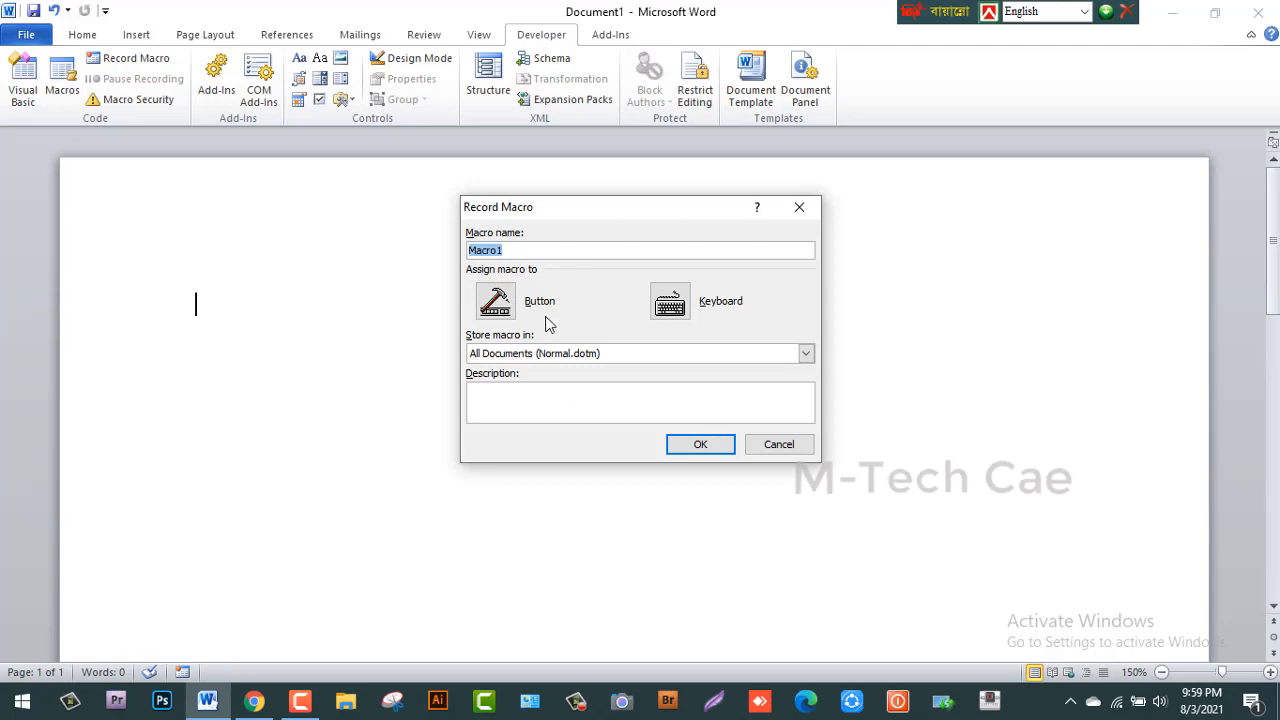
{"action": "type", "text": "bangla"}
{"action": "left_click", "coordinate": [670, 302]}
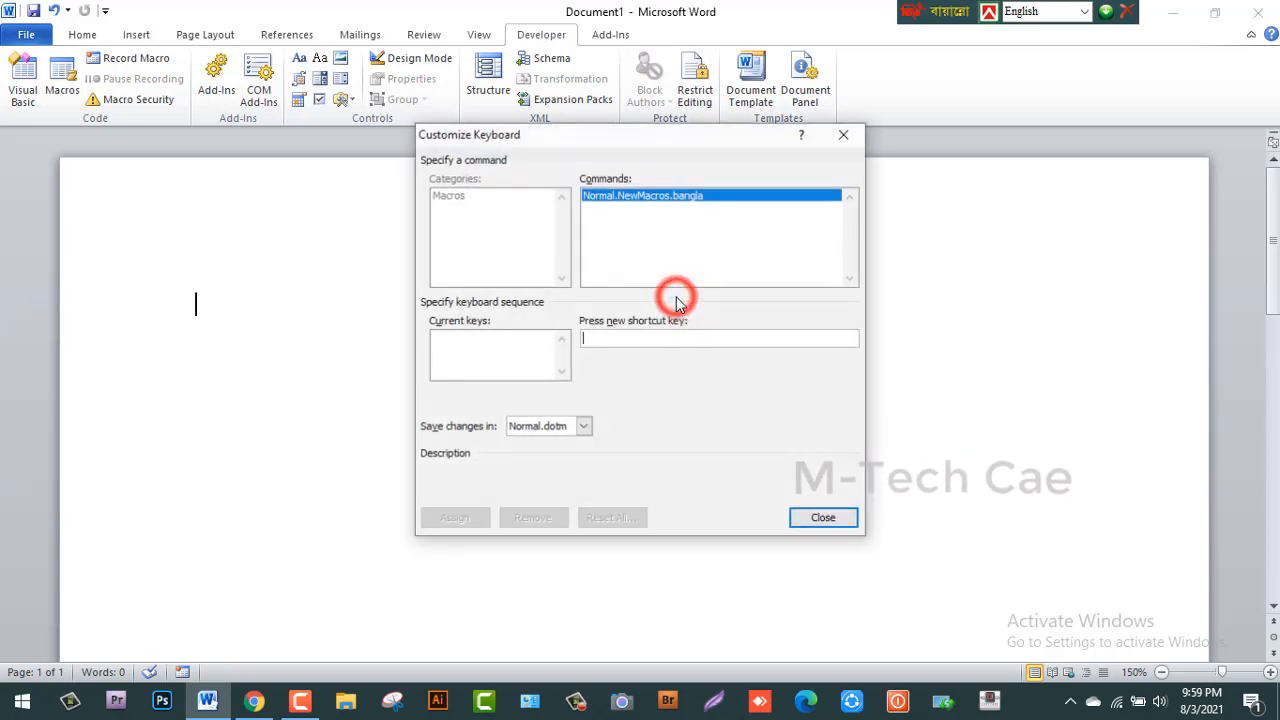
{"action": "left_click", "coordinate": [609, 339]}
{"action": "key", "text": "ctrl+KP_4"}
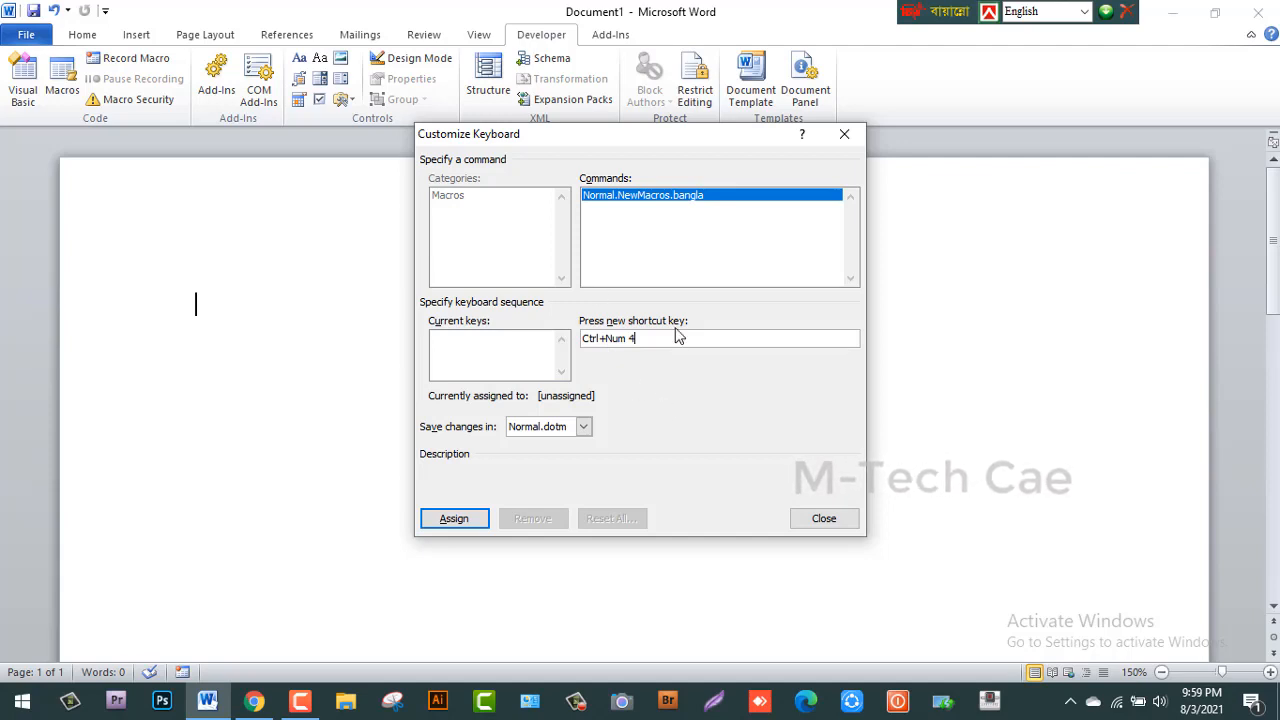
{"action": "left_click", "coordinate": [455, 519]}
{"action": "left_click", "coordinate": [822, 519]}
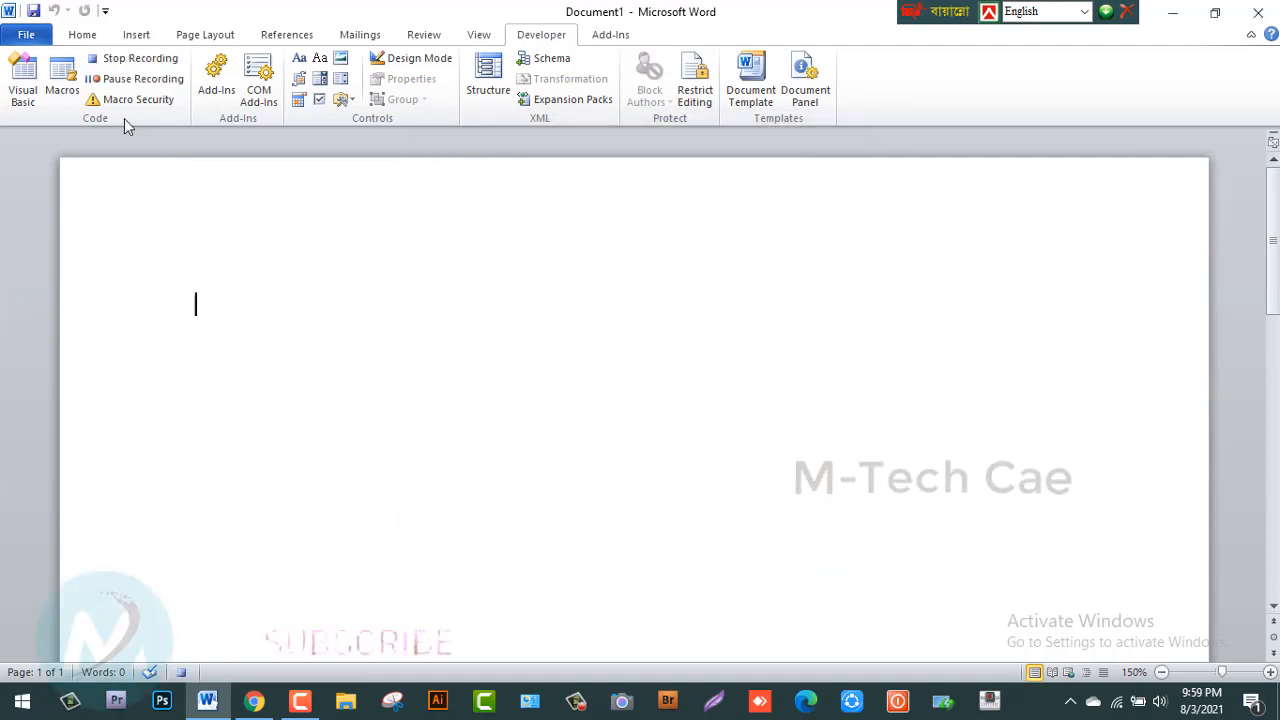
Set the font to SutonnyMJ as the recorded action of the bangla macro
{"action": "left_click", "coordinate": [83, 35]}
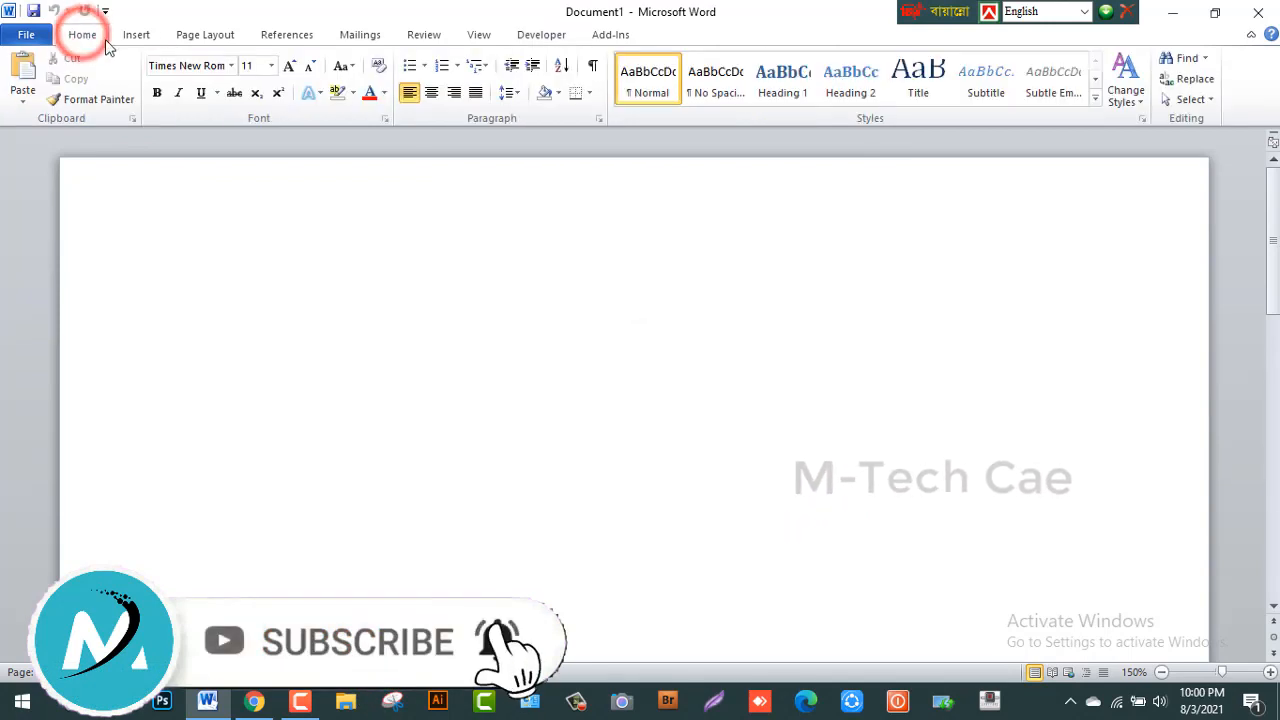
{"action": "left_click", "coordinate": [231, 67]}
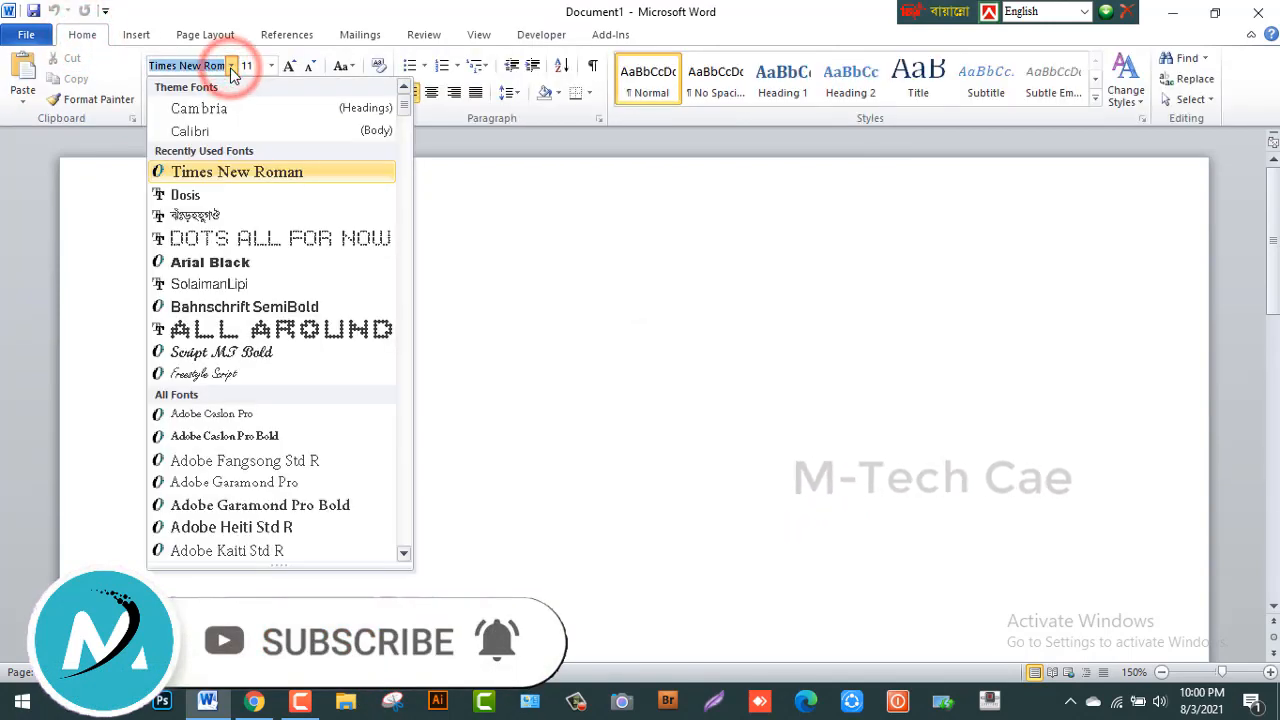
{"action": "left_click", "coordinate": [223, 216]}
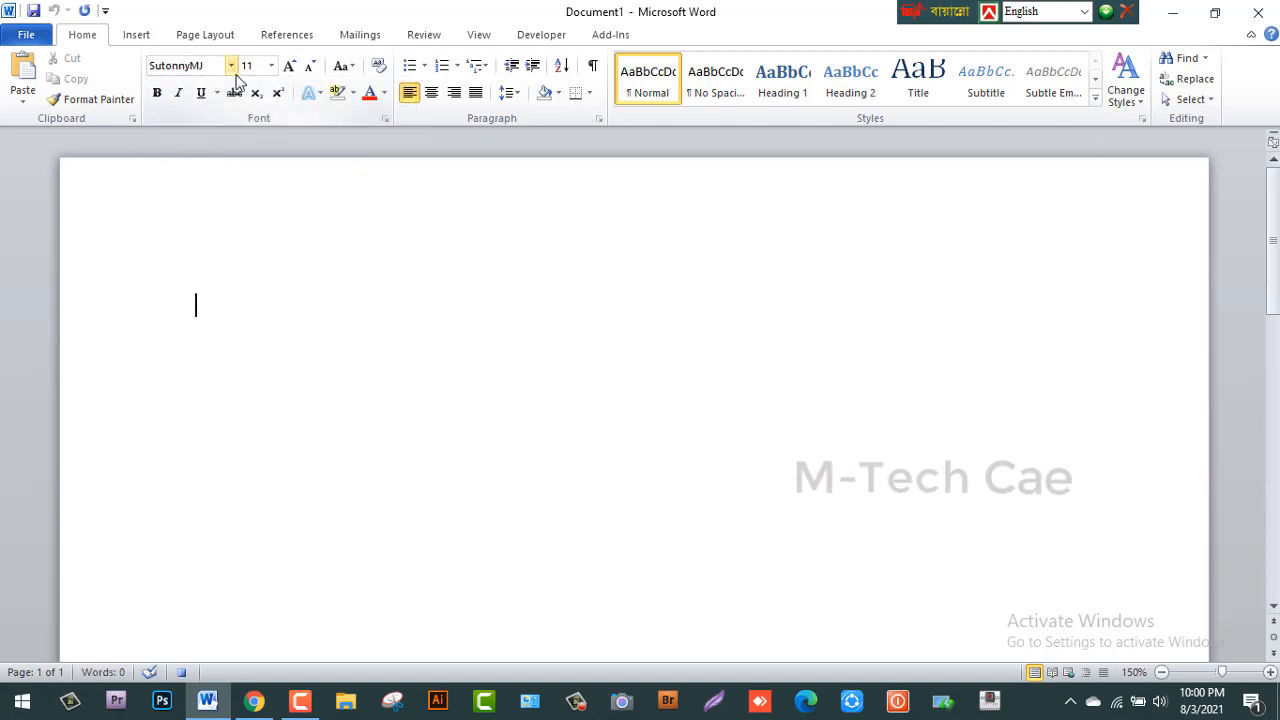
Stop recording the bangla macro
{"action": "left_click", "coordinate": [543, 34]}
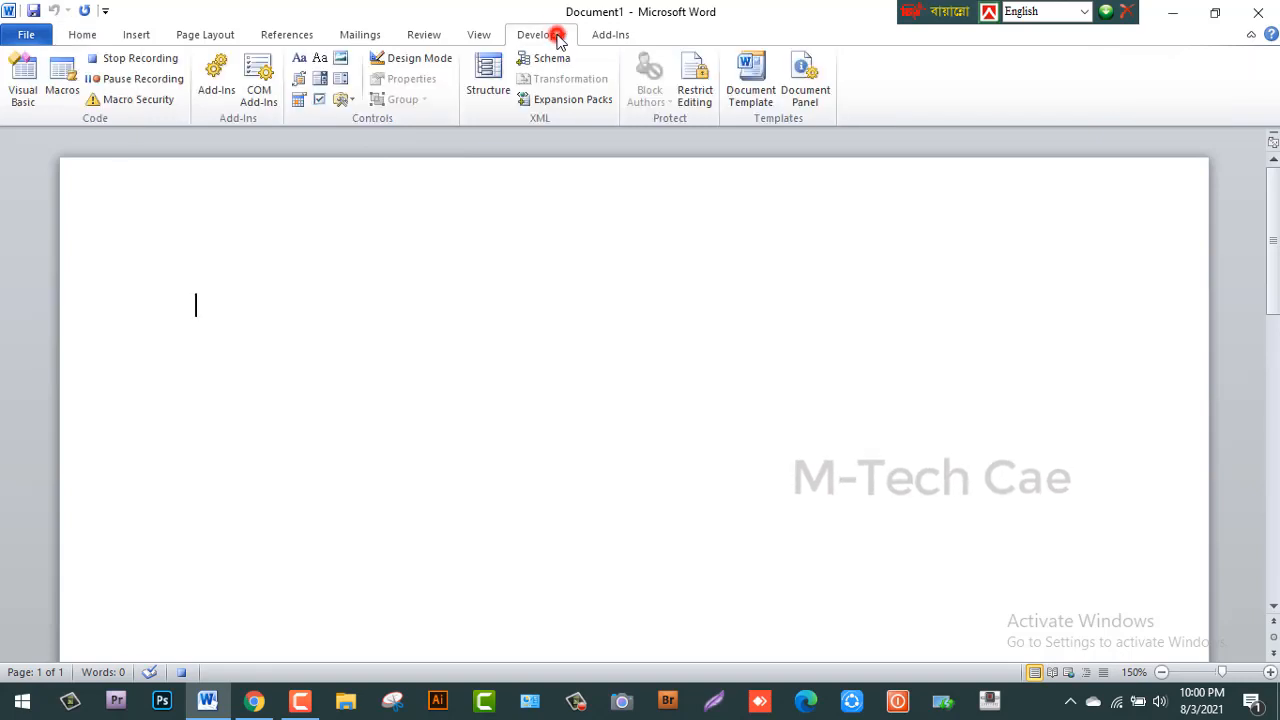
{"action": "left_click", "coordinate": [143, 58]}
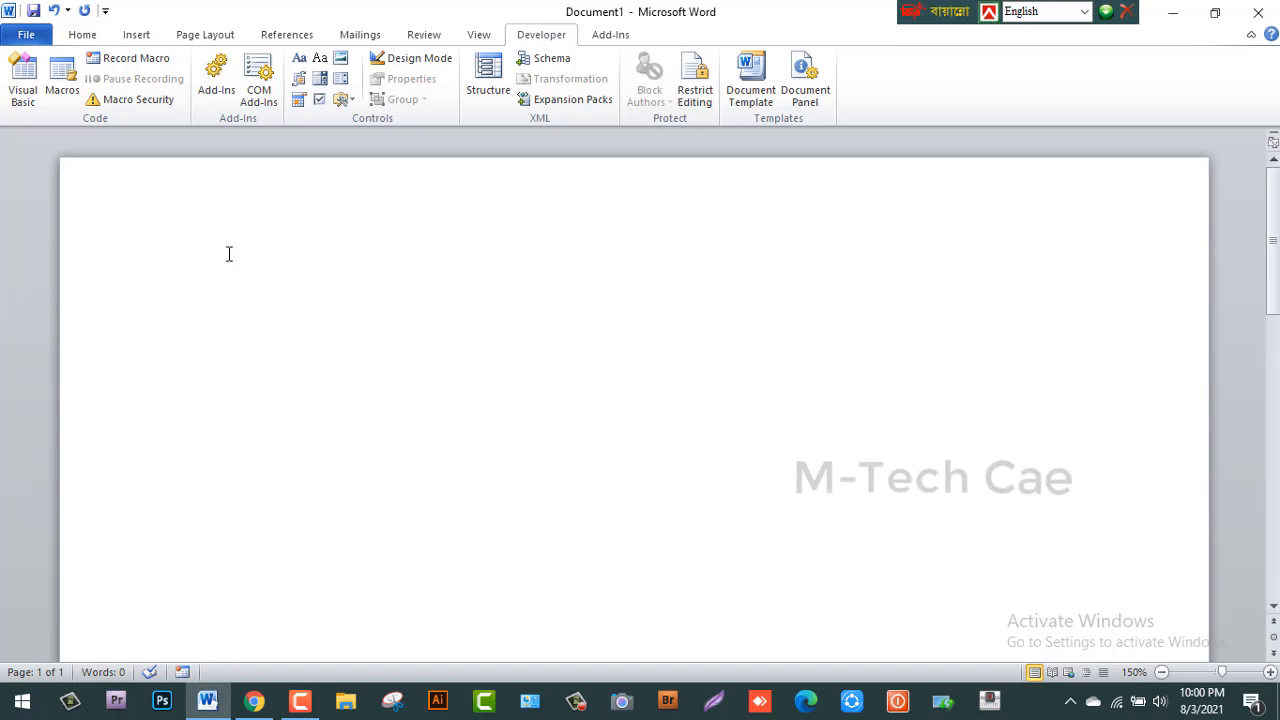
Enter the test text "my name" in Times New Roman and run the bangla macro to switch to SutonnyMJ
{"action": "left_click", "coordinate": [82, 34]}
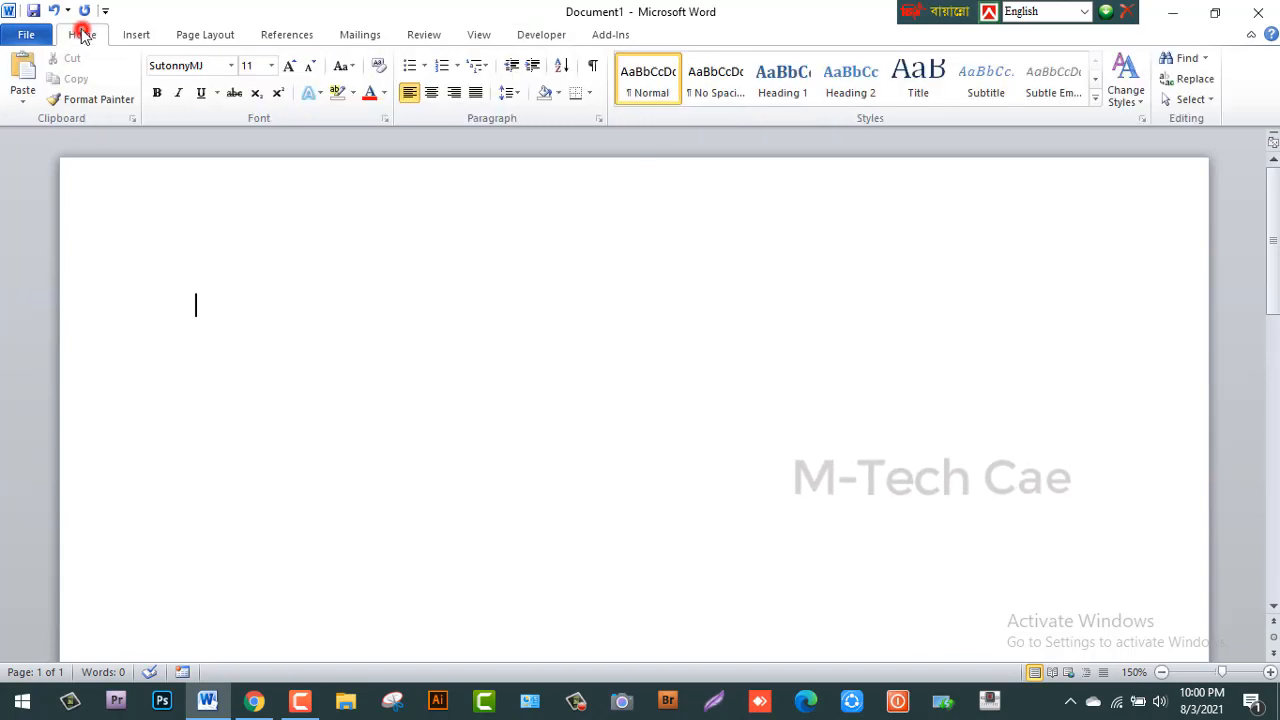
{"action": "left_click", "coordinate": [231, 65]}
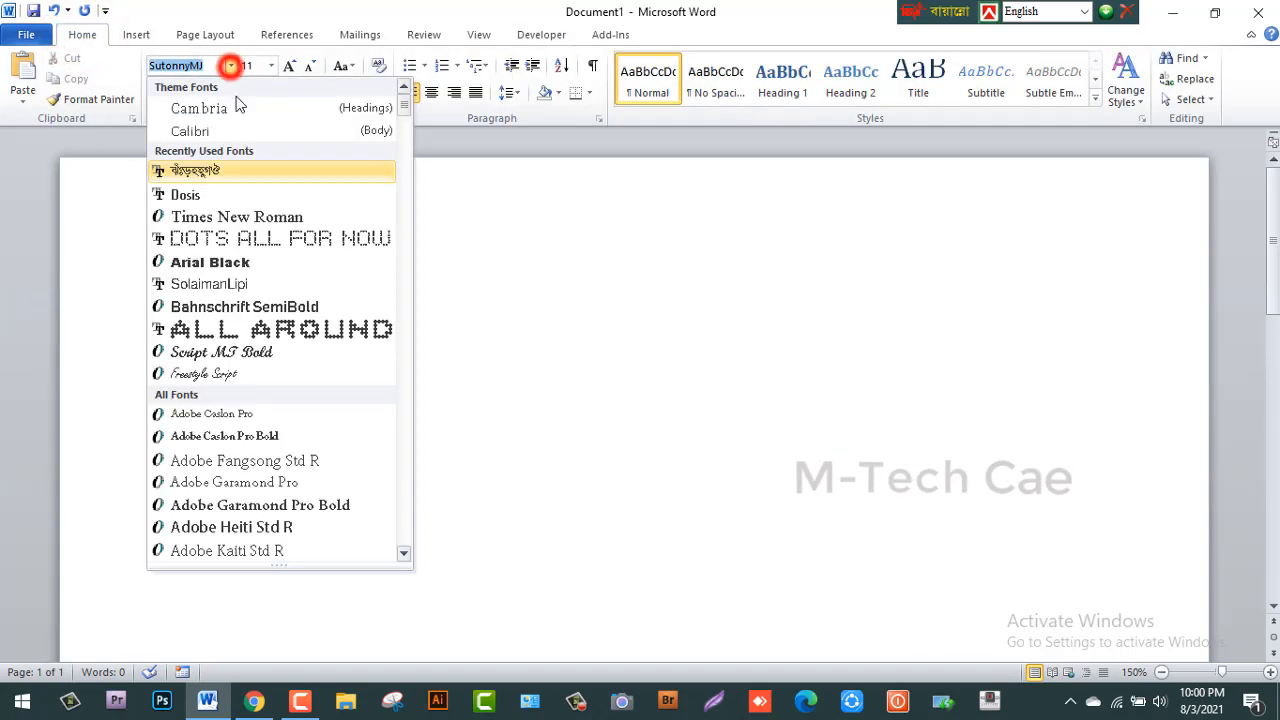
{"action": "left_click", "coordinate": [231, 216]}
{"action": "type", "text": "m"}
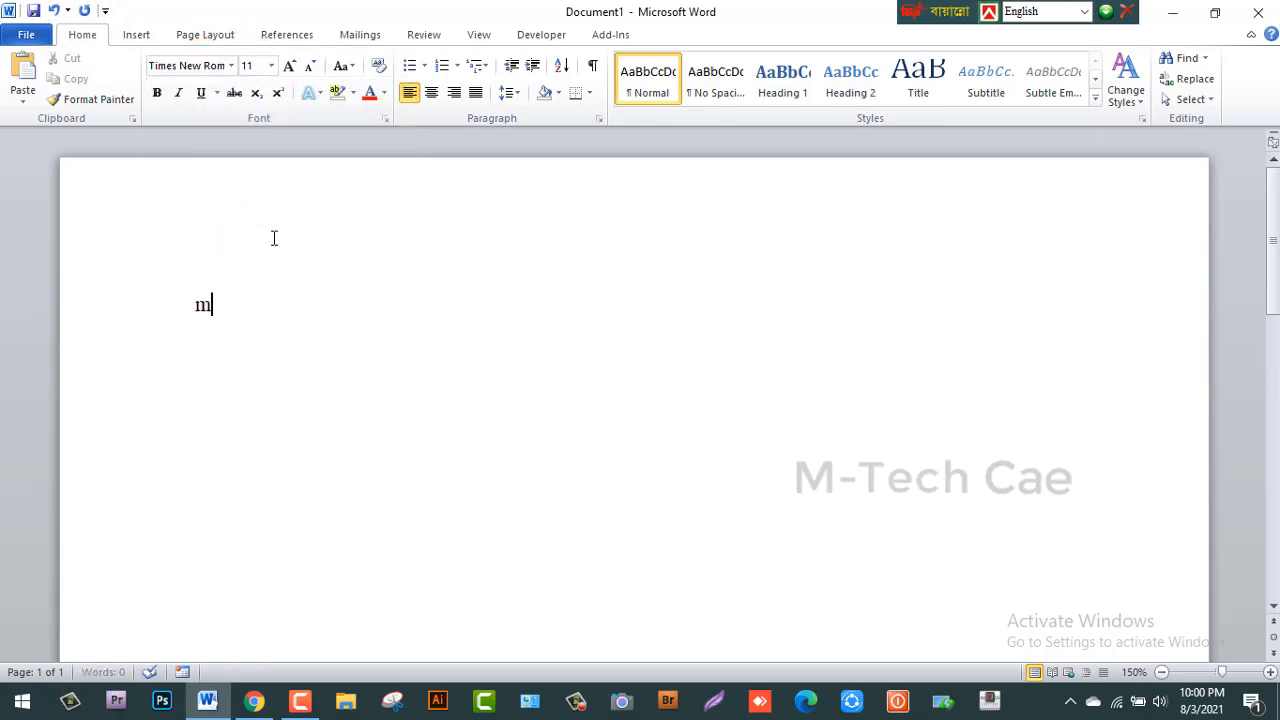
{"action": "type", "text": "y name"}
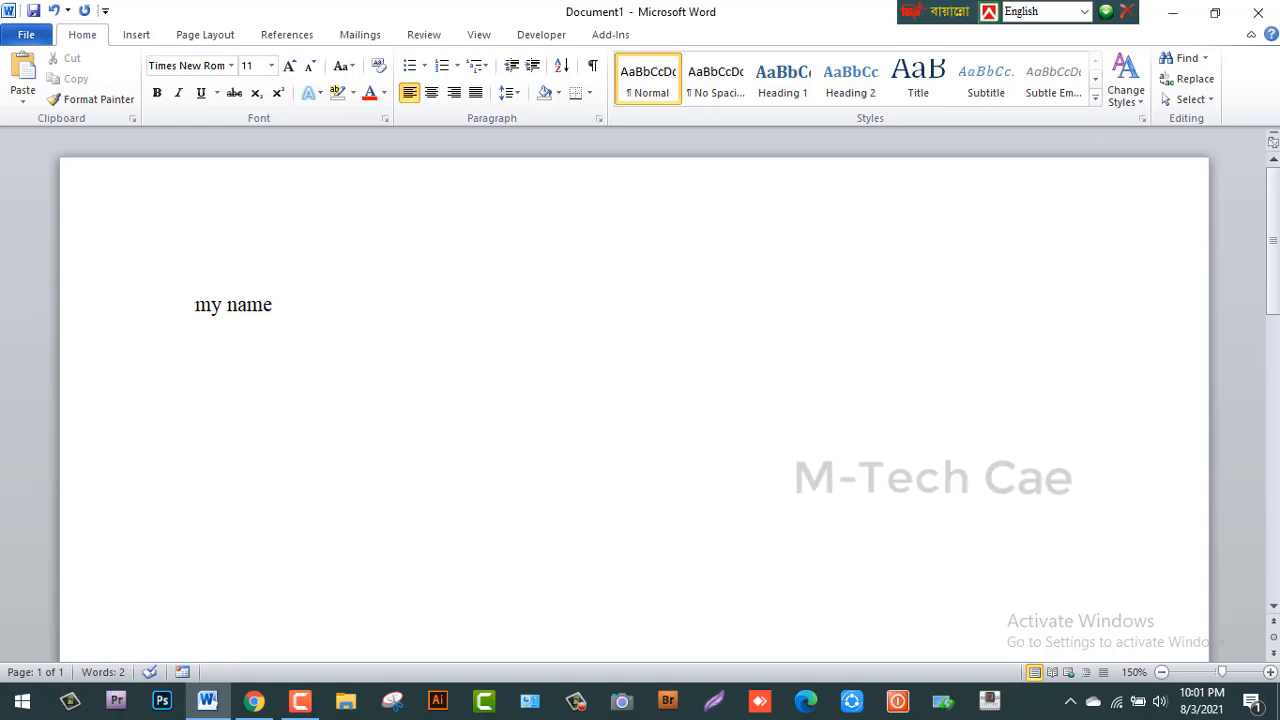
{"action": "key", "text": "alt+s"}
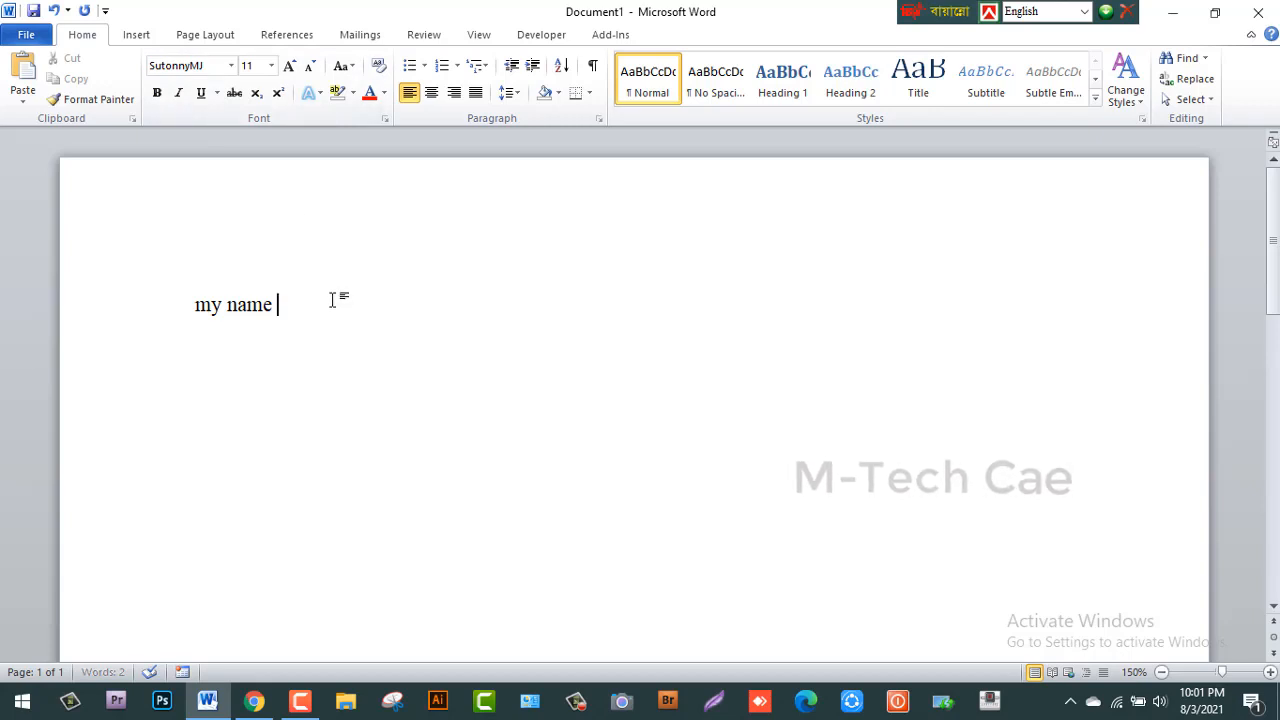
Set the font to Times New Roman, enter "gjhg" after the test text, and run the bangla macro again
{"action": "left_click", "coordinate": [231, 65]}
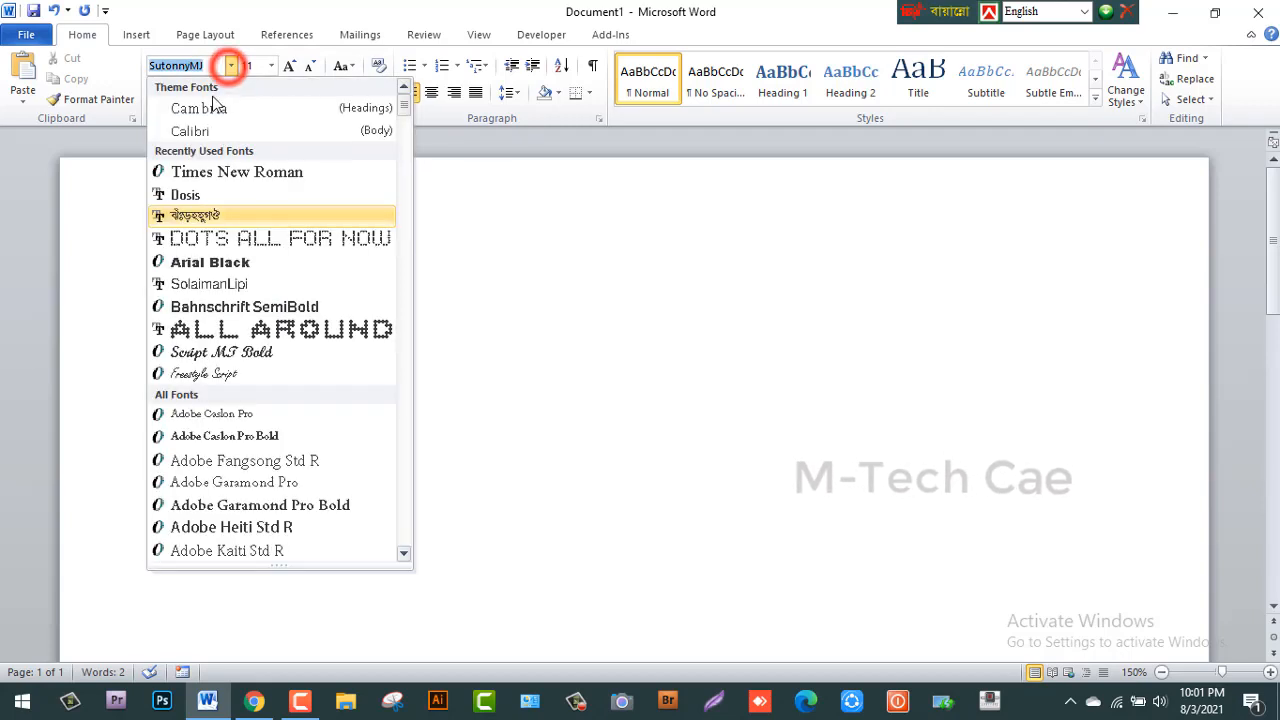
{"action": "left_click", "coordinate": [225, 175]}
{"action": "type", "text": "gjhg"}
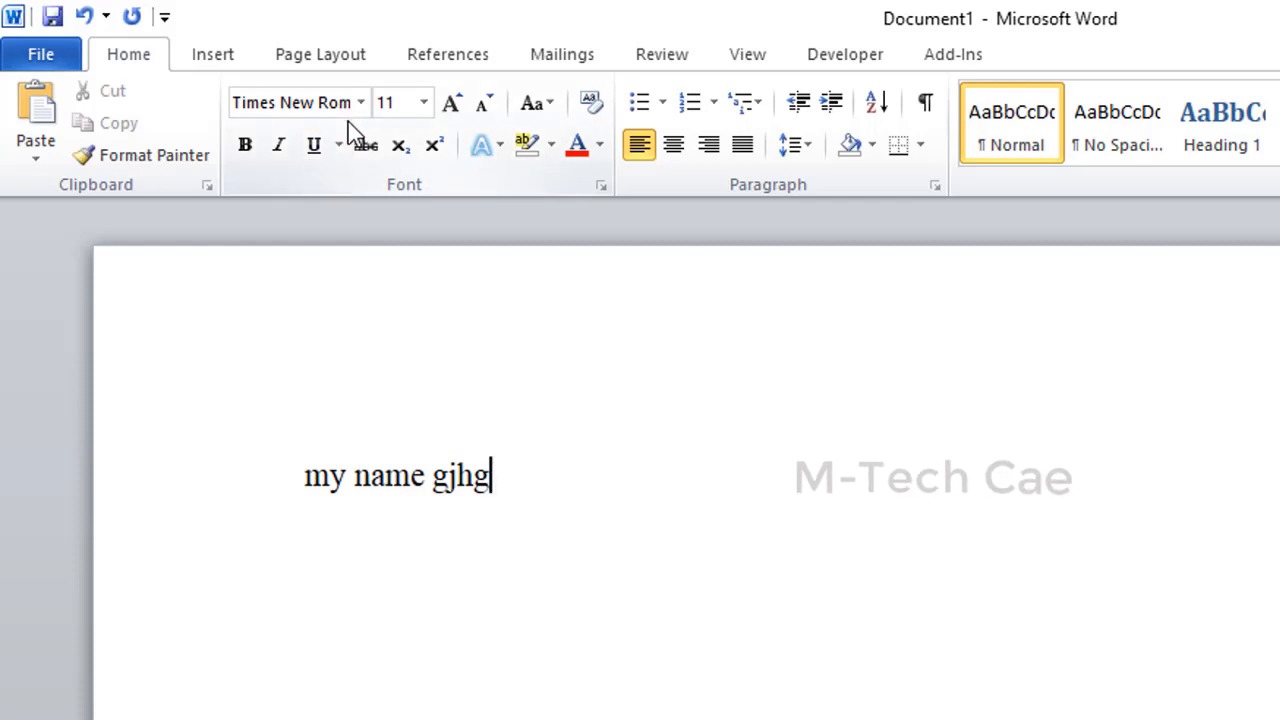
{"action": "key", "text": "ctrl+alt+b"}
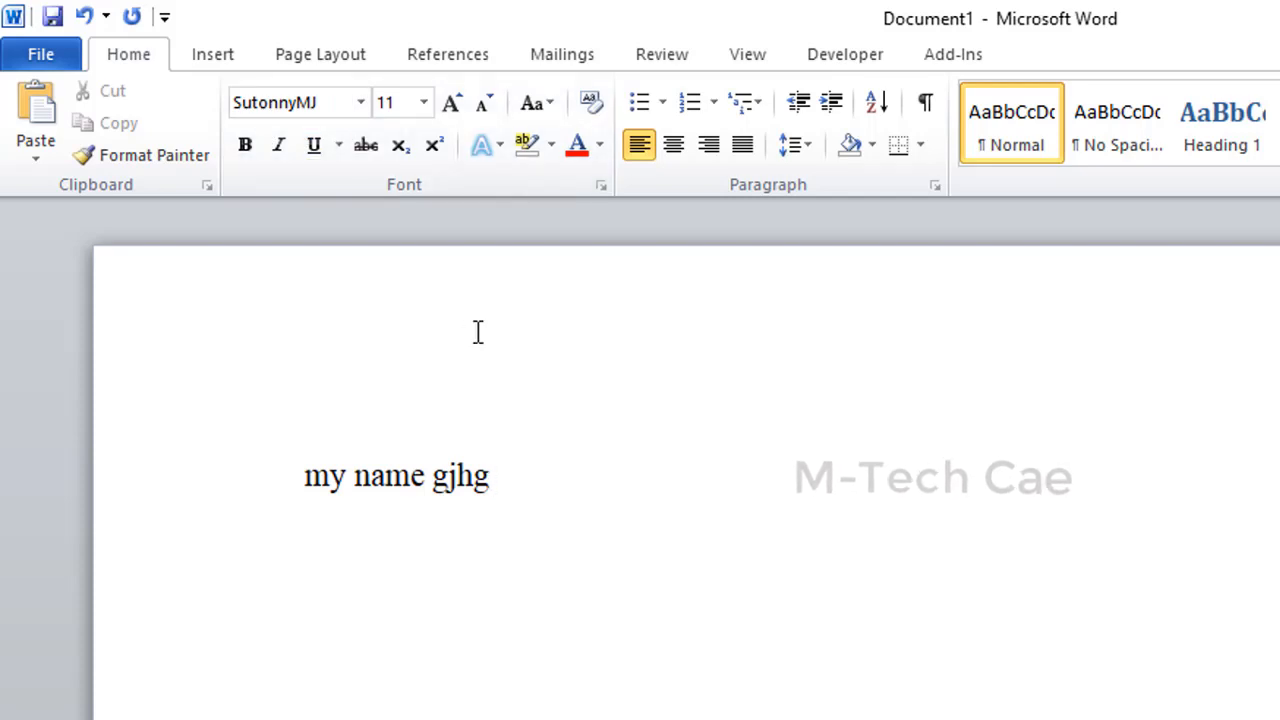
{"action": "left_click_drag", "start_coordinate": [531, 480], "coordinate": [304, 480]}
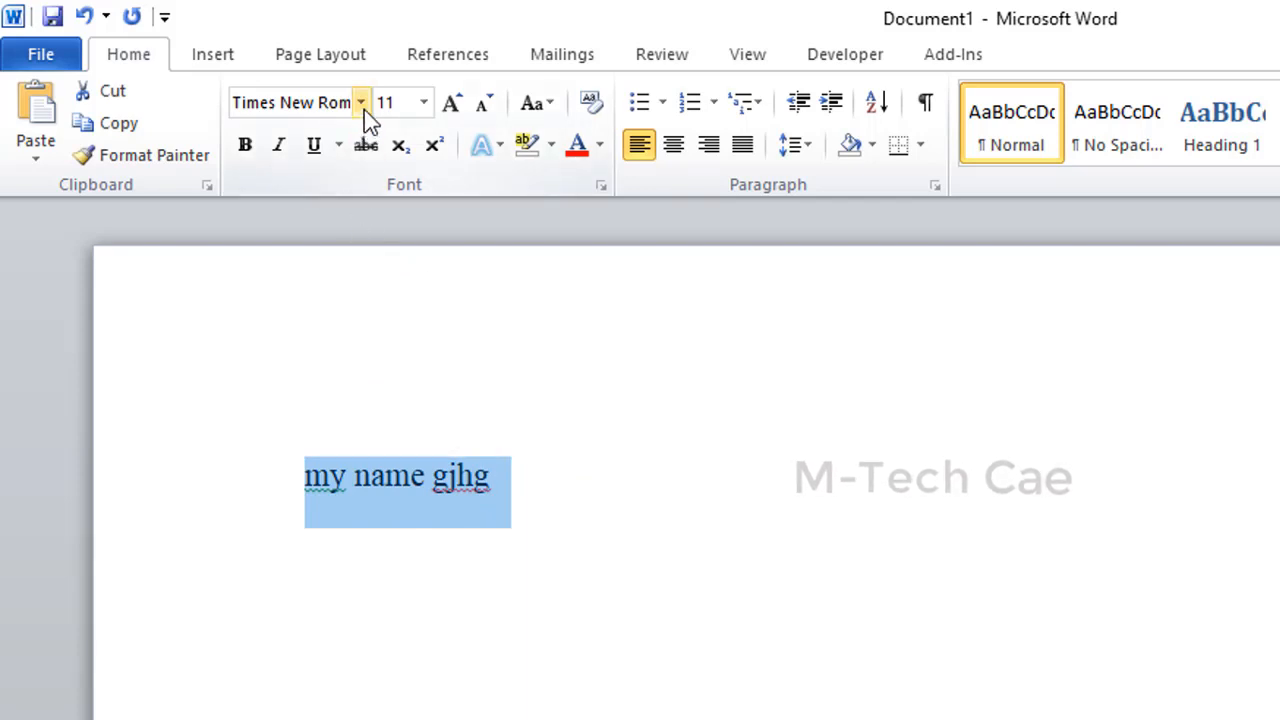
{"action": "left_click", "coordinate": [532, 479]}
{"action": "left_click", "coordinate": [146, 452]}
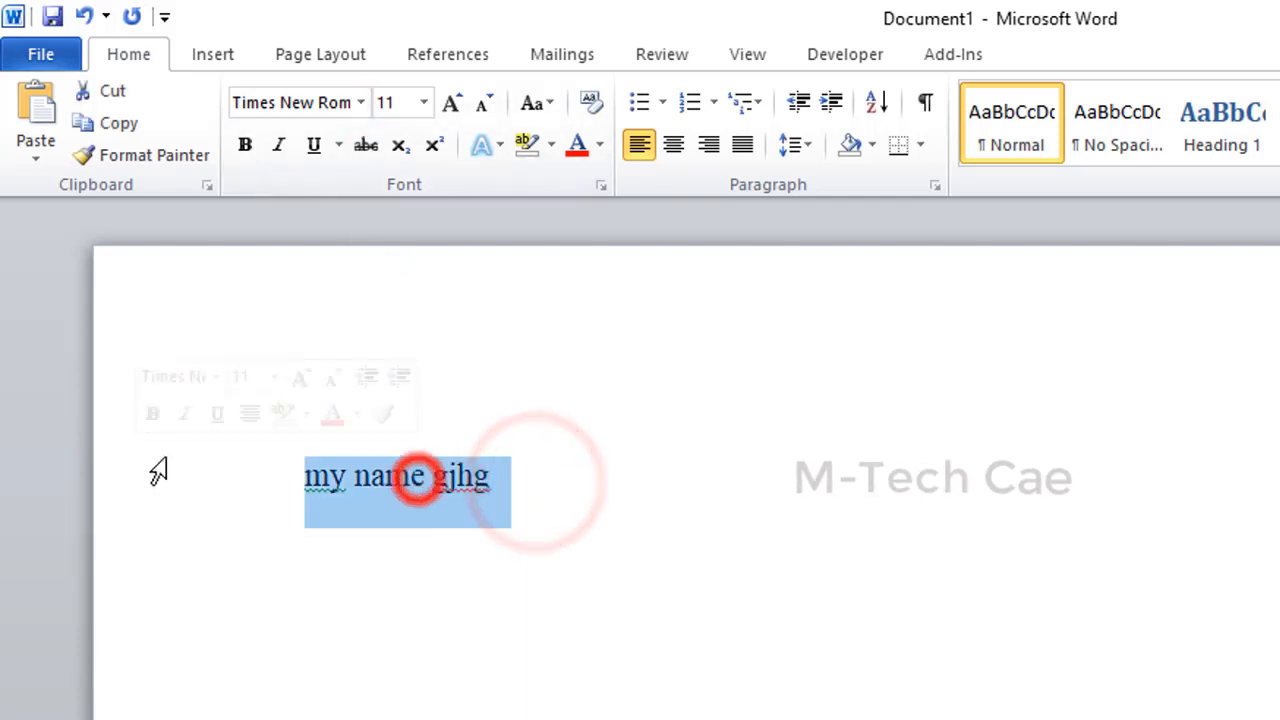
{"action": "left_click", "coordinate": [620, 463]}
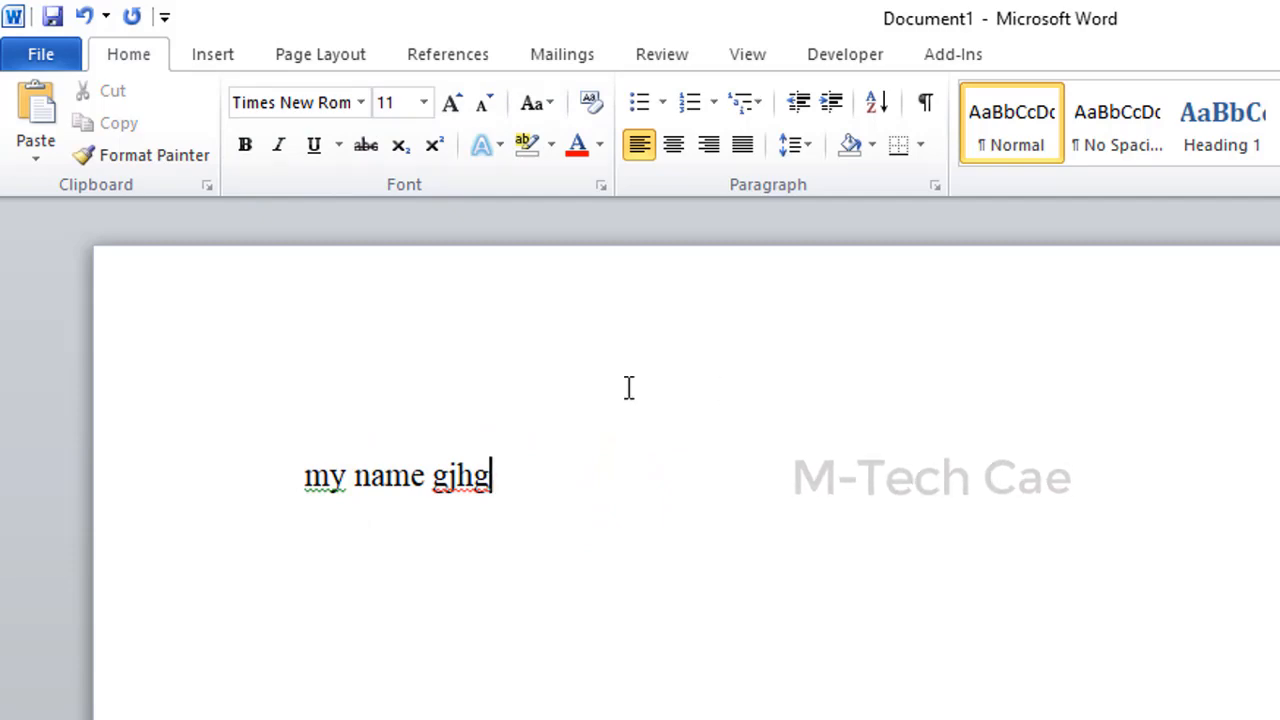
{"action": "left_click_drag", "start_coordinate": [596, 512], "coordinate": [0, 504]}
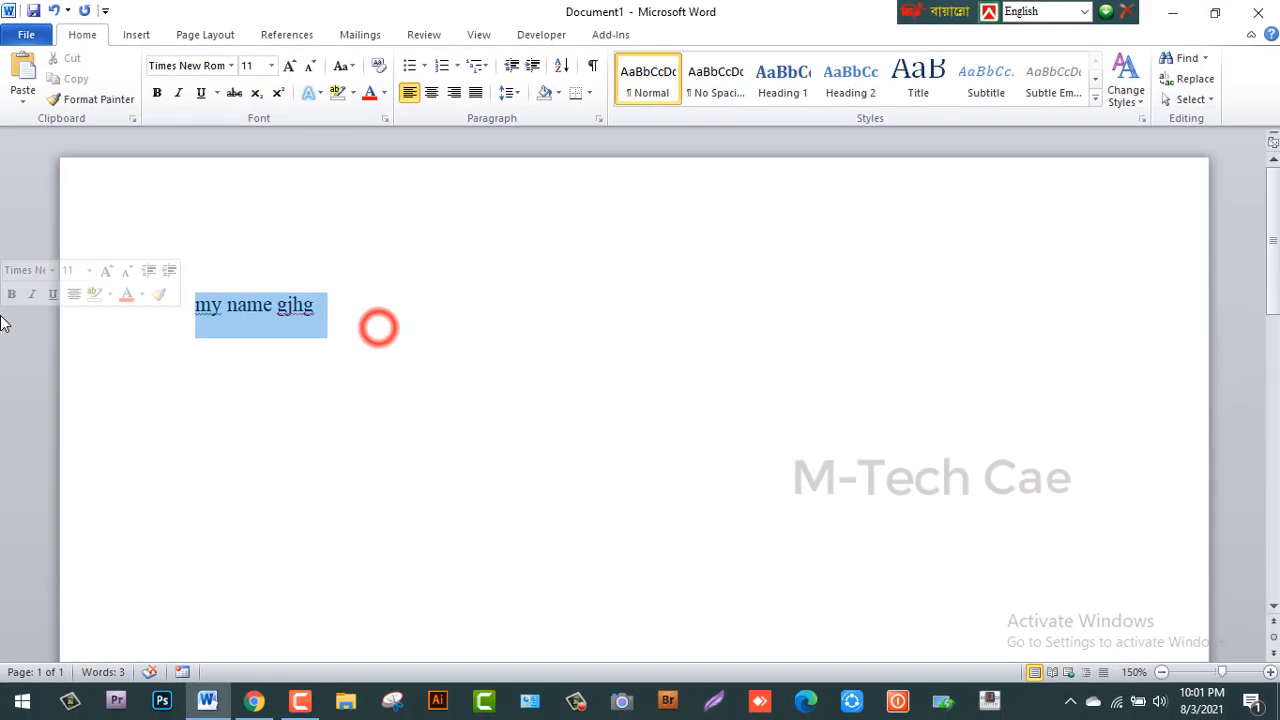
{"action": "left_click", "coordinate": [455, 320]}
Start recording a macro named "english", stored in All Documents (Normal.dotm), with the keyboard shortcut Ctrl+Num 1 assigned to it
{"action": "left_click", "coordinate": [553, 35]}
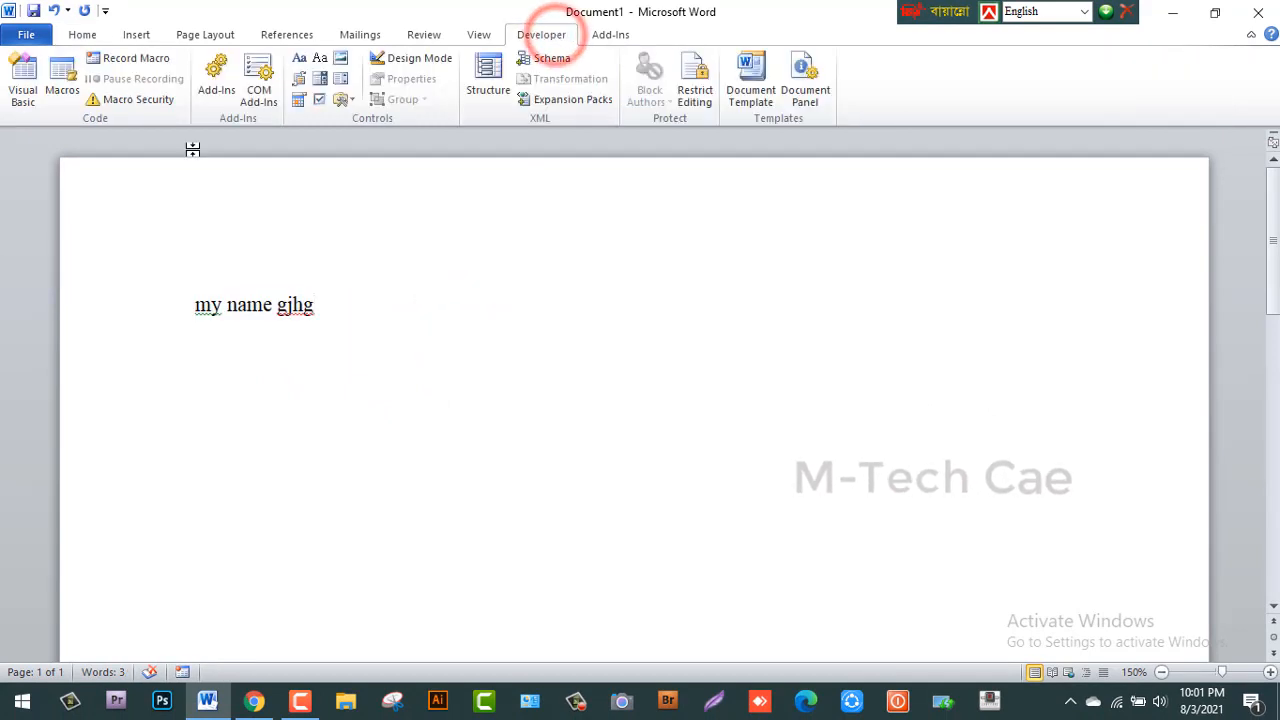
{"action": "left_click", "coordinate": [140, 62]}
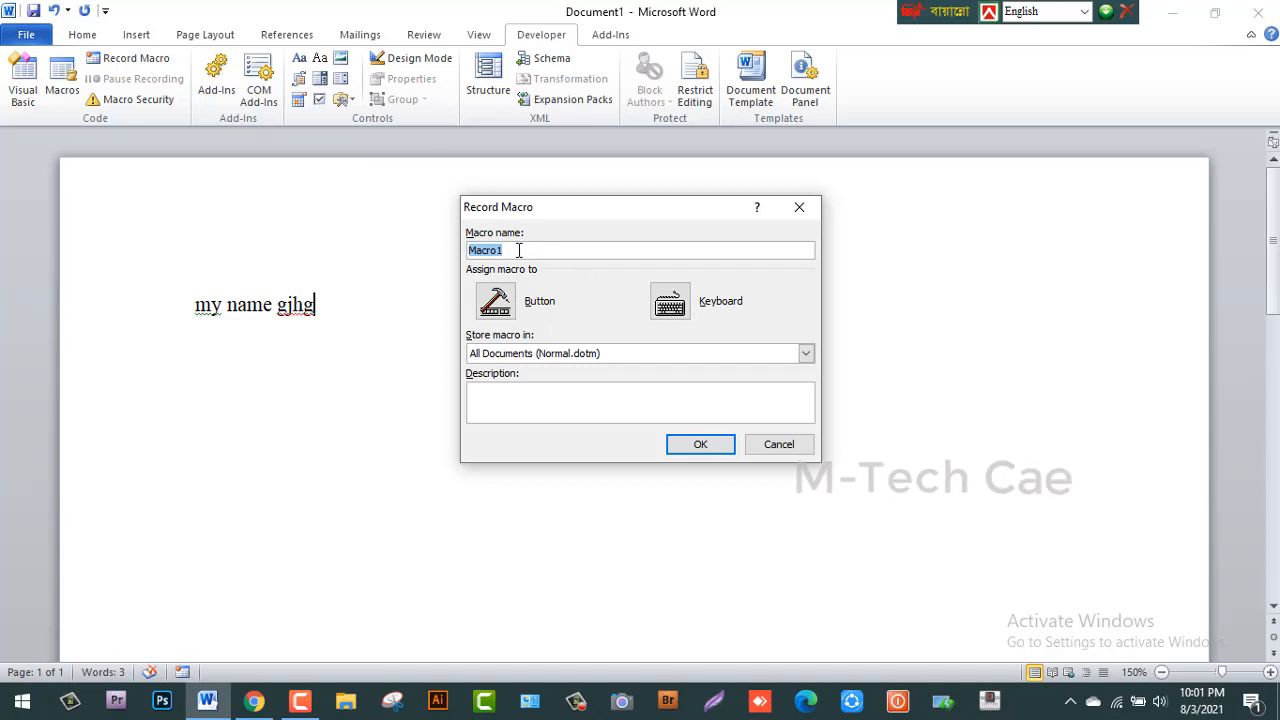
{"action": "type", "text": "english"}
{"action": "left_click", "coordinate": [689, 303]}
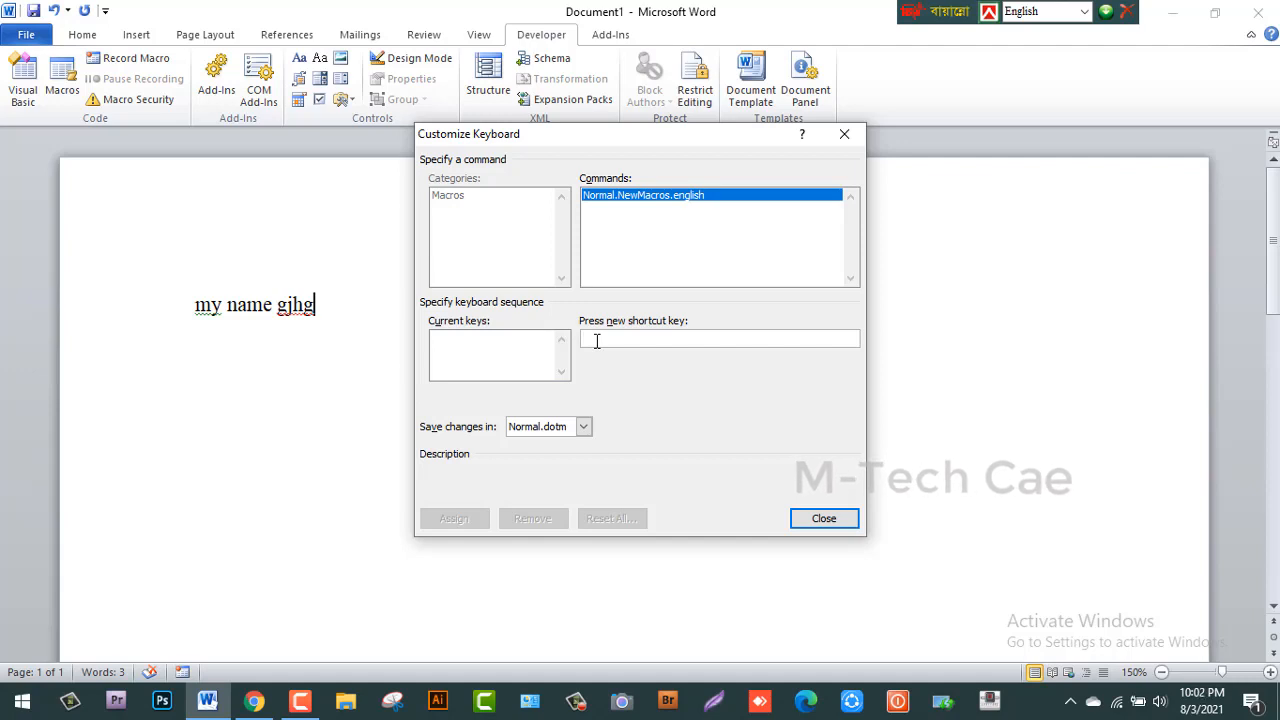
{"action": "key", "text": "ctrl+KP_1"}
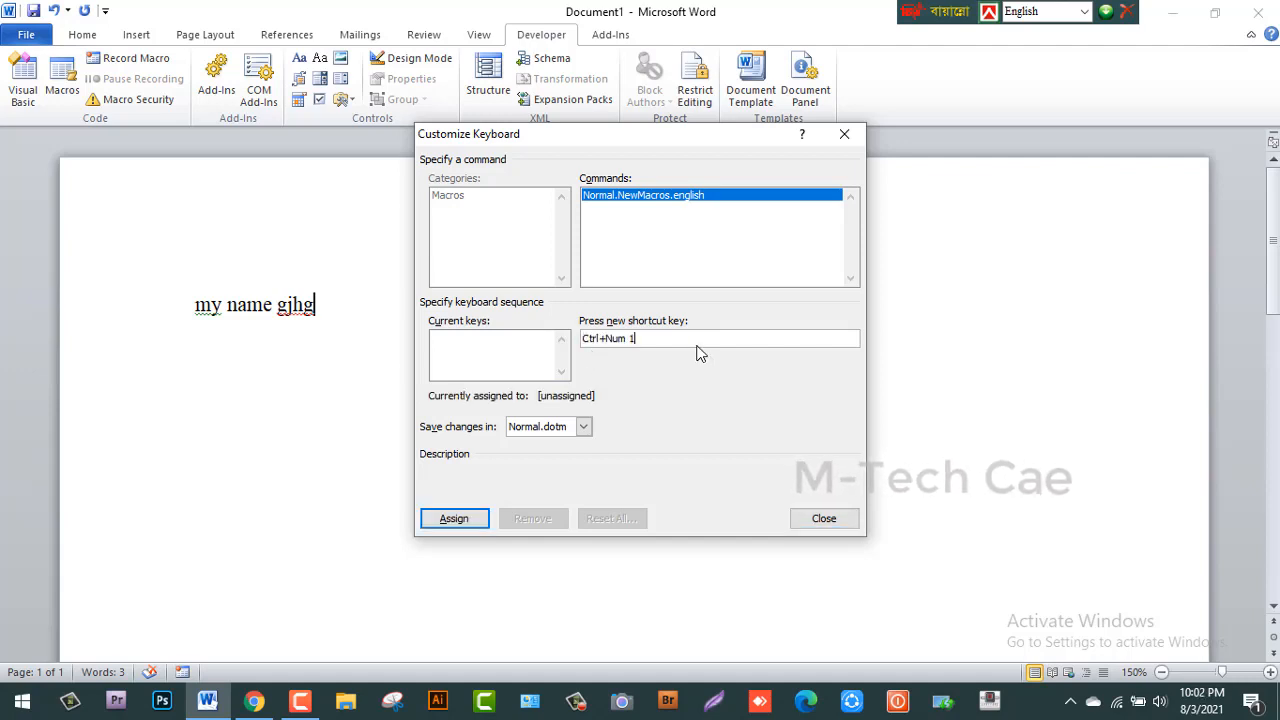
{"action": "left_click", "coordinate": [451, 519]}
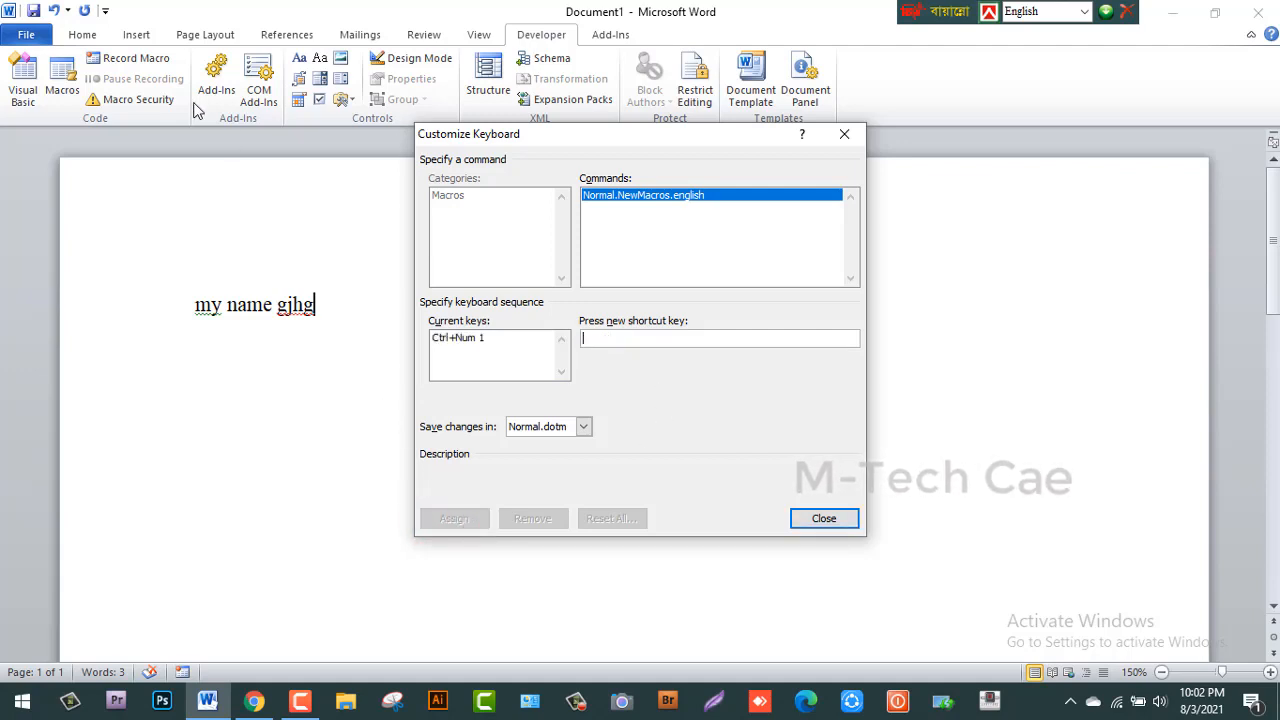
{"action": "left_click", "coordinate": [805, 514]}
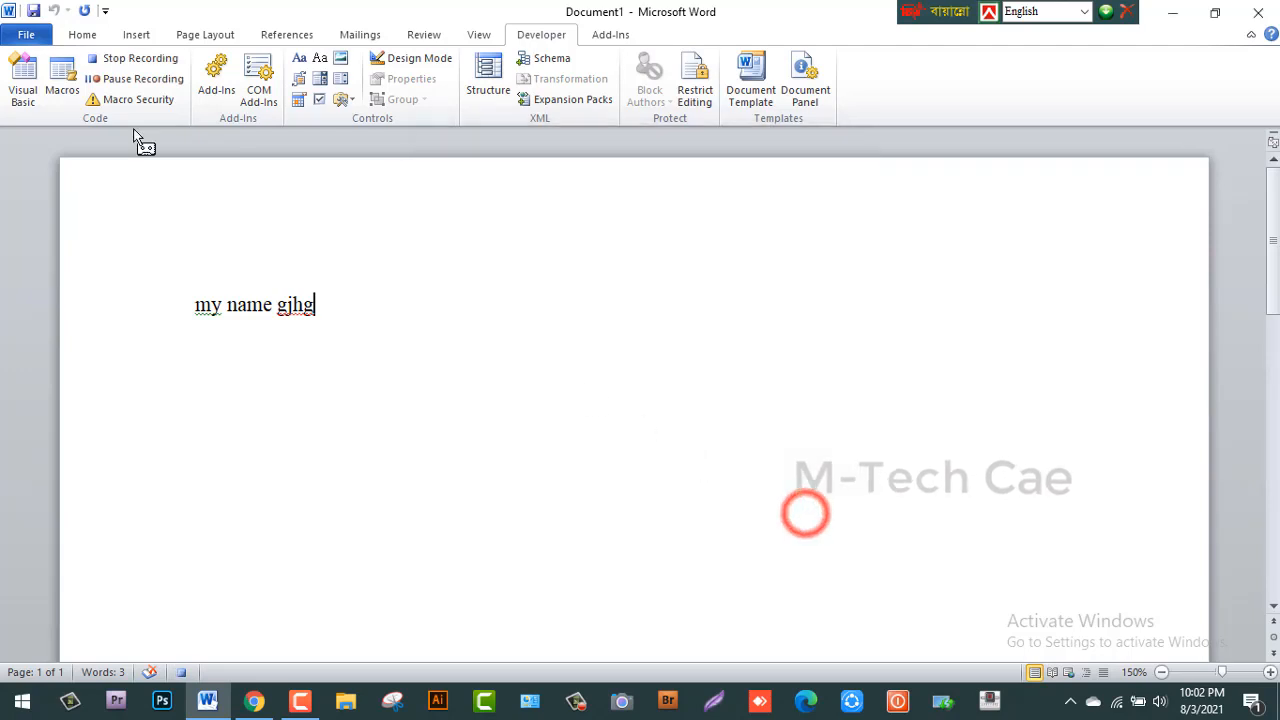
Set the font to Times New Roman as the english macro's recorded action and stop the recording
{"action": "left_click", "coordinate": [82, 36]}
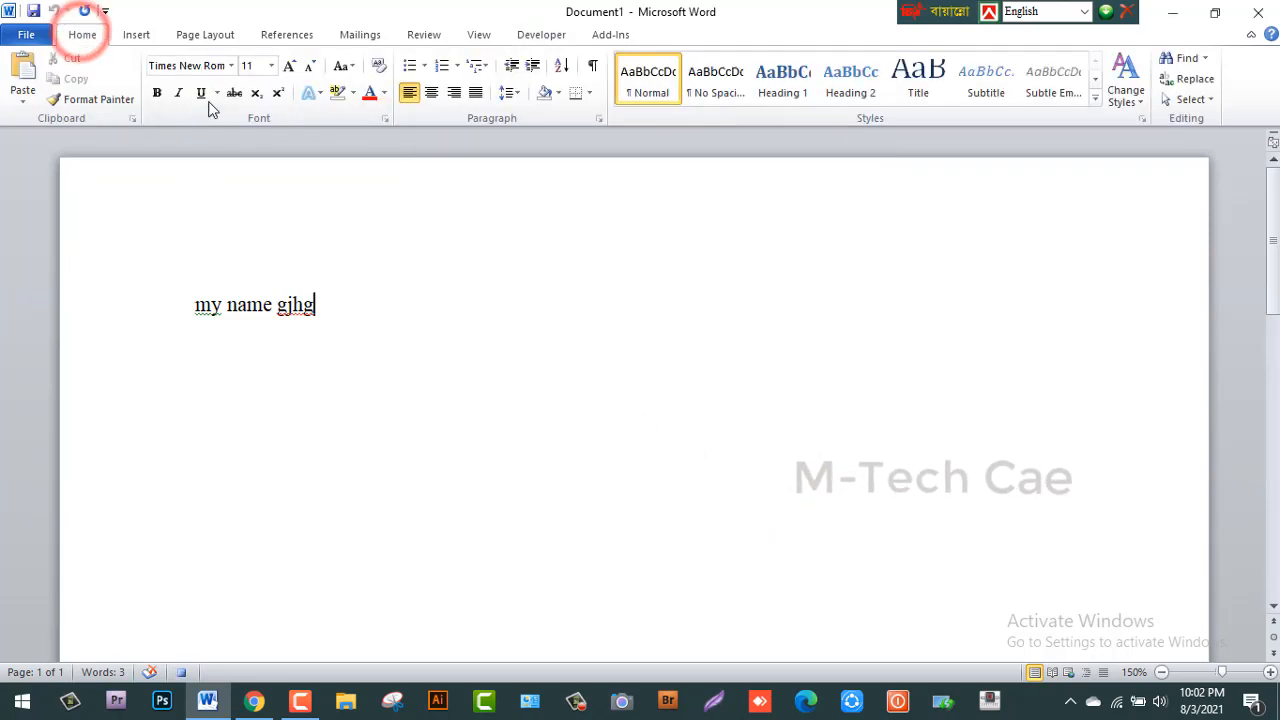
{"action": "left_click", "coordinate": [191, 66]}
{"action": "left_click", "coordinate": [231, 66]}
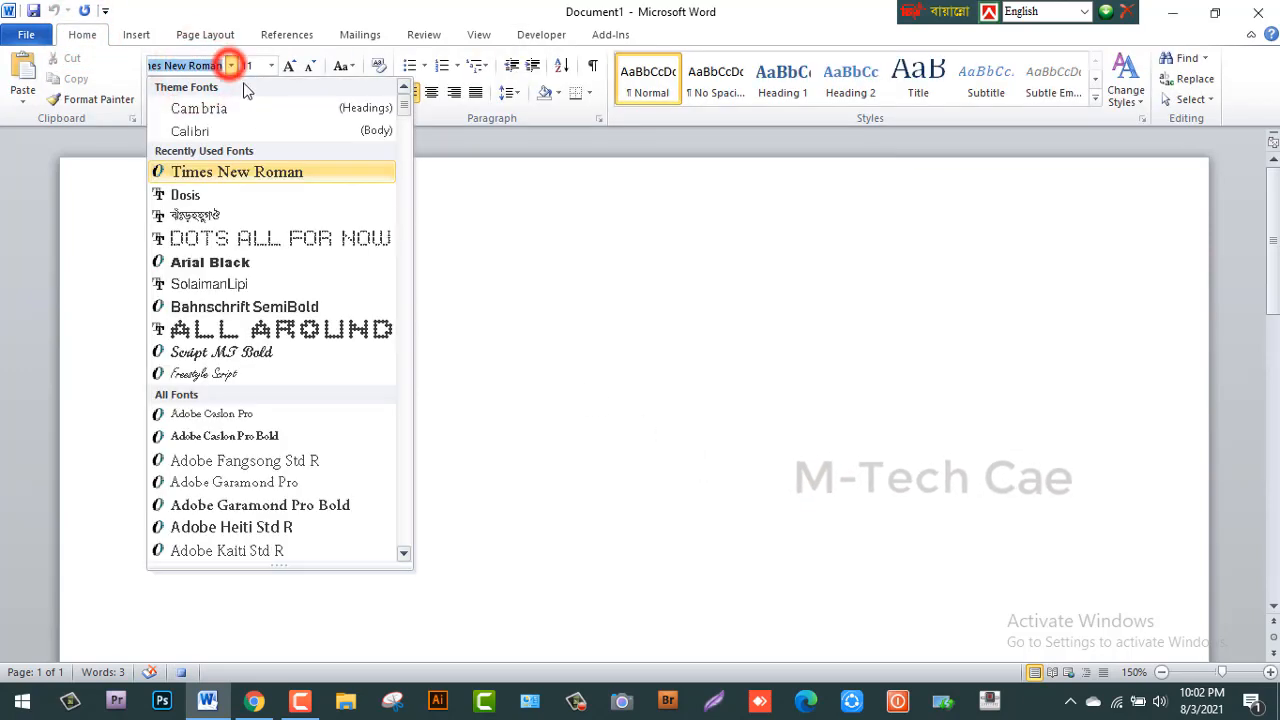
{"action": "left_click", "coordinate": [241, 172]}
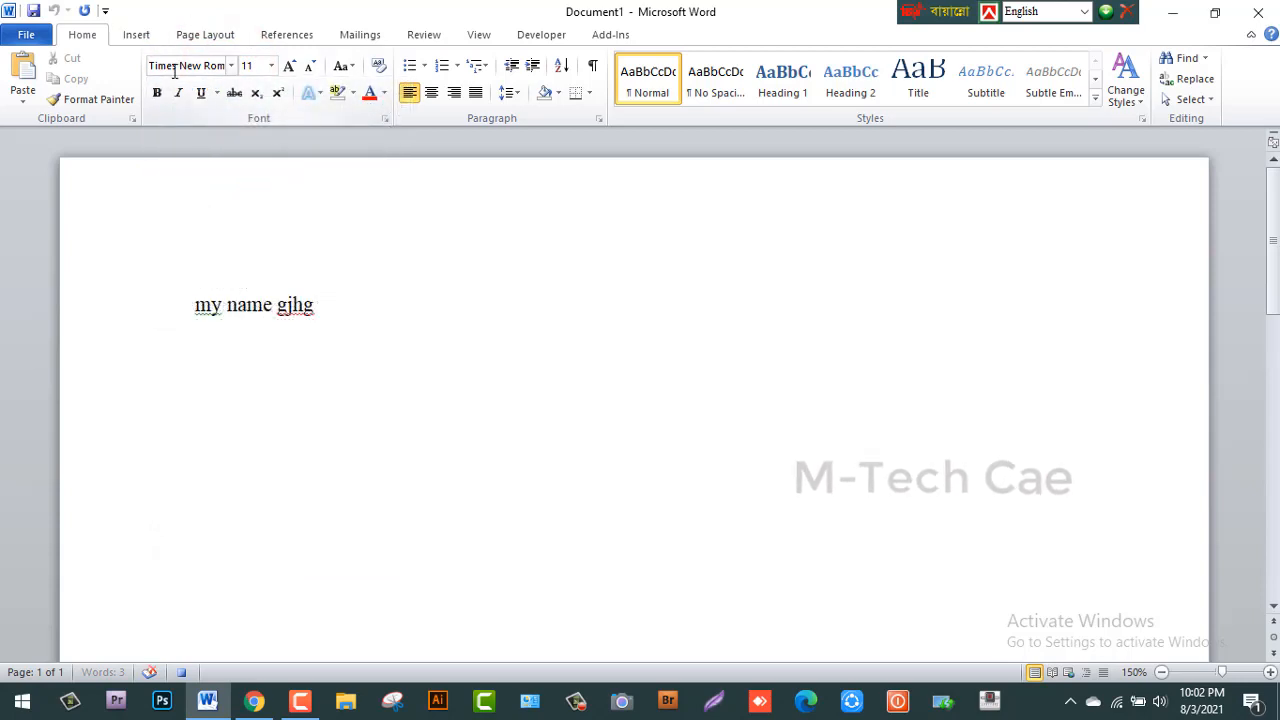
{"action": "left_click", "coordinate": [530, 38]}
{"action": "left_click", "coordinate": [140, 57]}
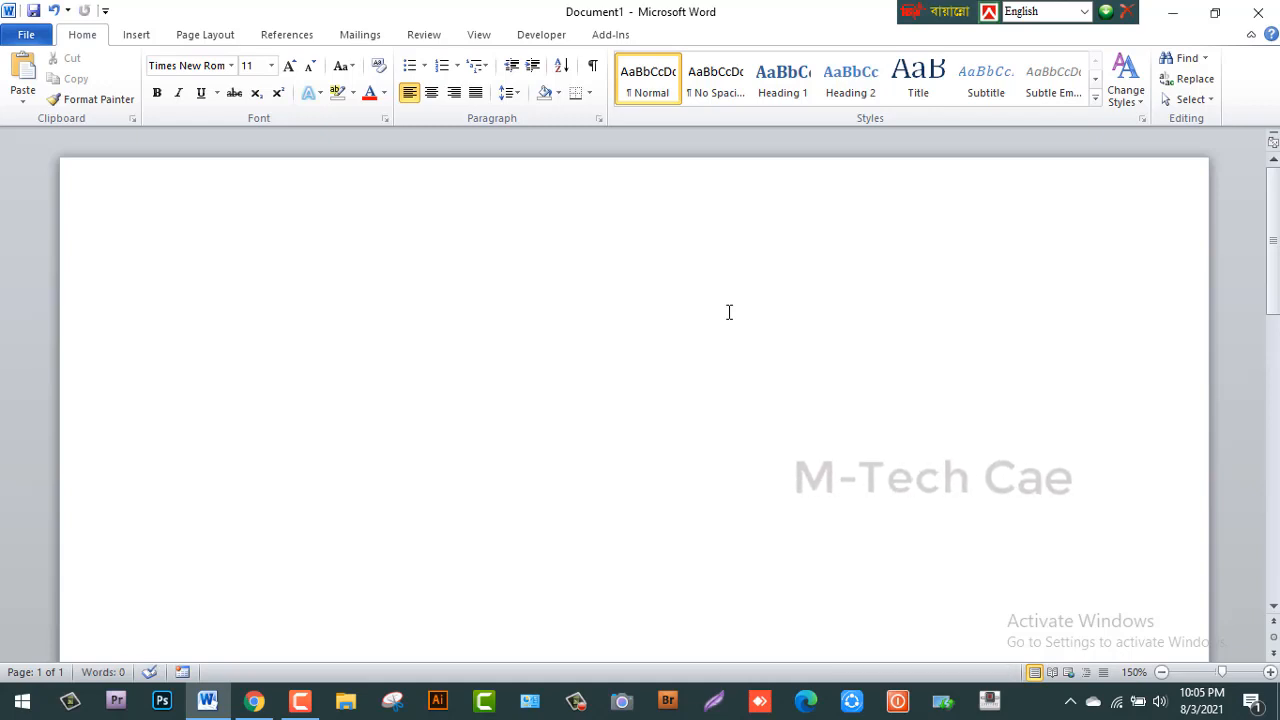
Enter "My name is" in the empty document and run the bangla macro to switch the font to SutonnyMJ
{"action": "type", "text": "My name"}
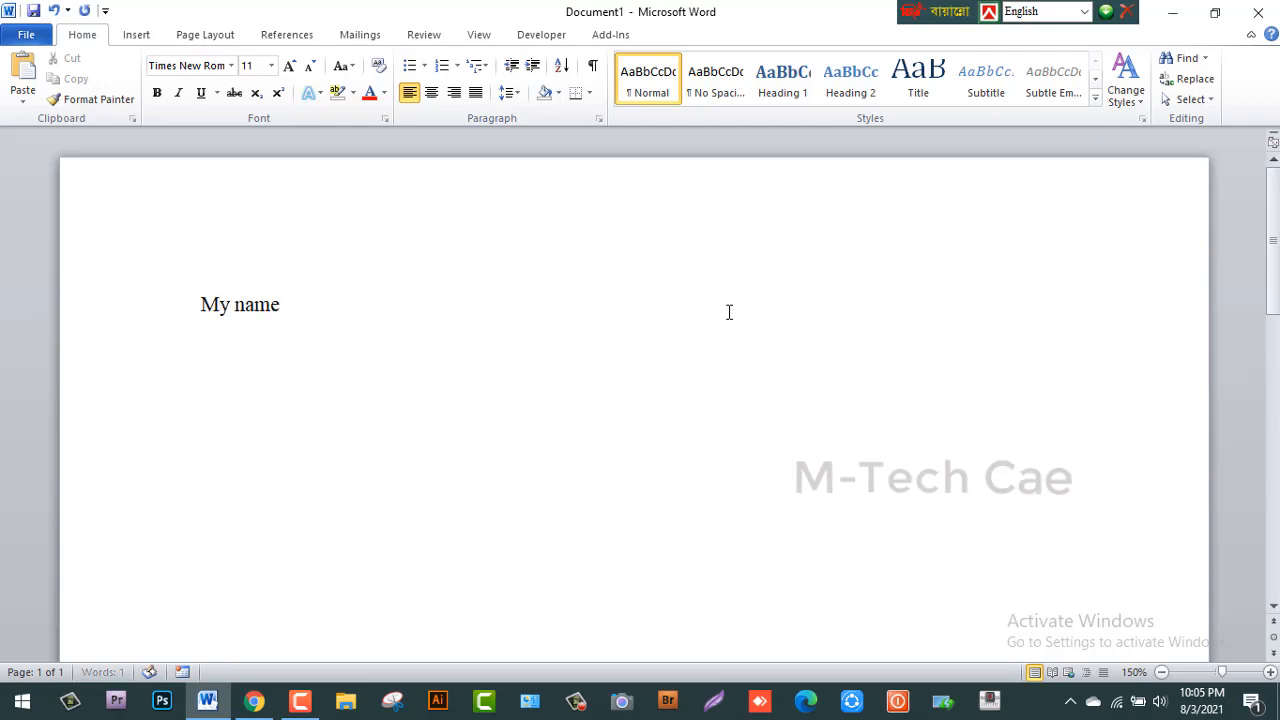
{"action": "type", "text": " is"}
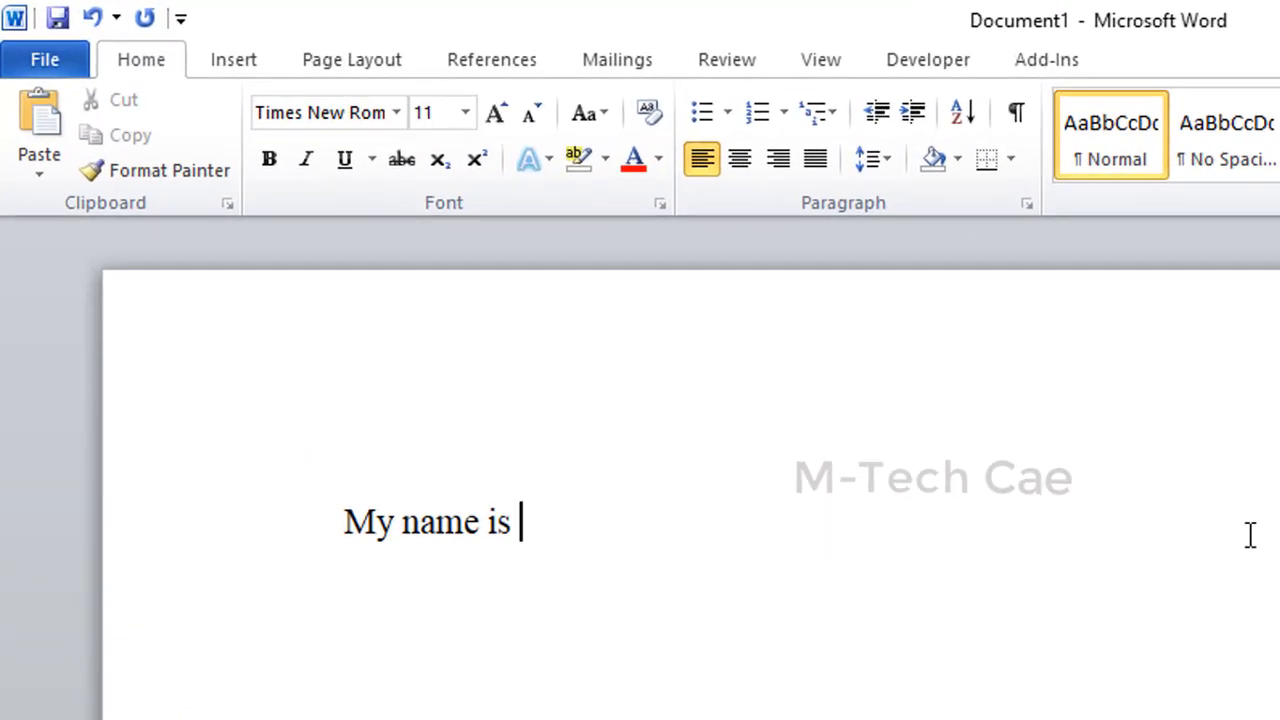
{"action": "key", "text": "ctrl+KP_4"}
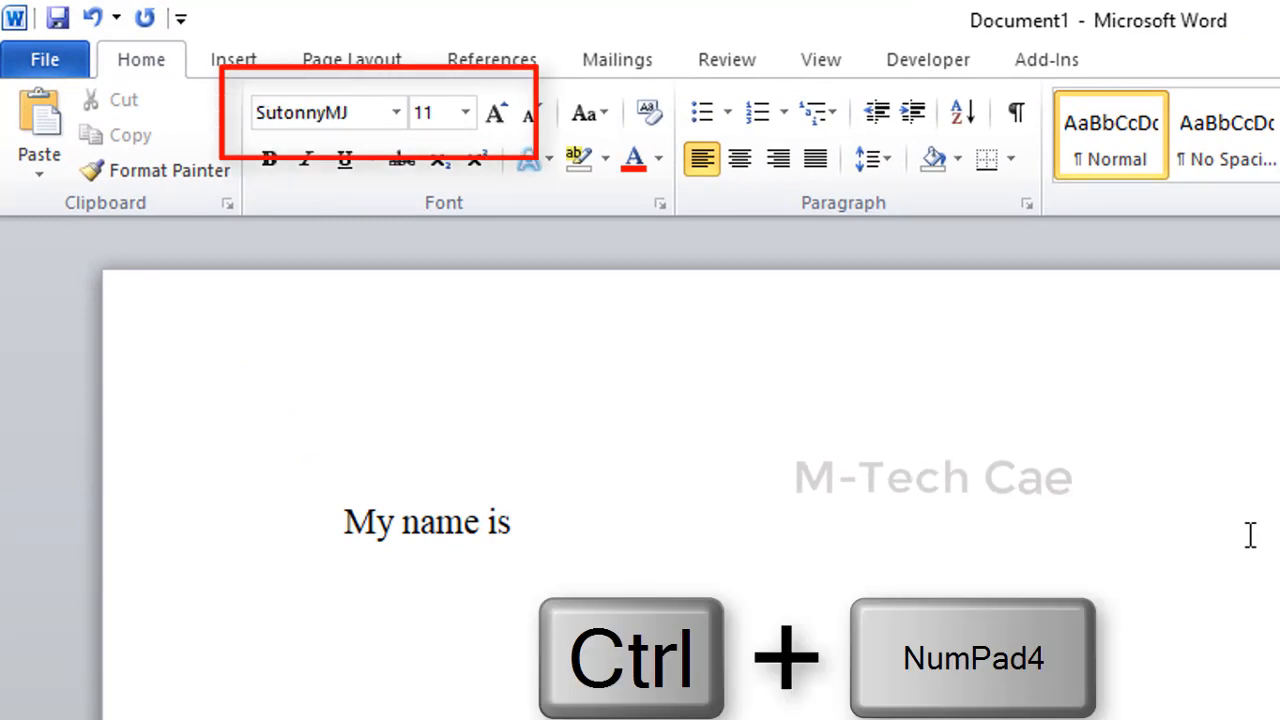
Switch the keyboard input to Bangla and enter the person's full name in Bangla after "My name is"
{"action": "key", "text": "ctrl+alt+b"}
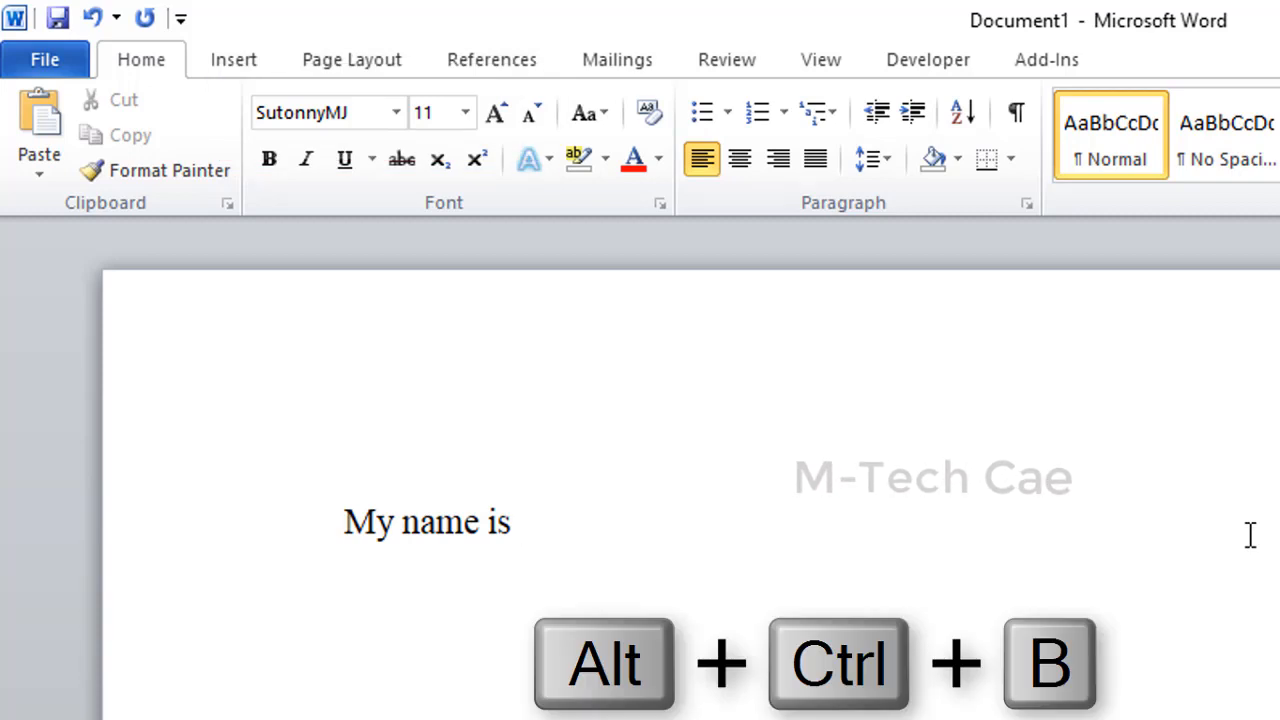
{"action": "type", "text": "মাহী ম"}
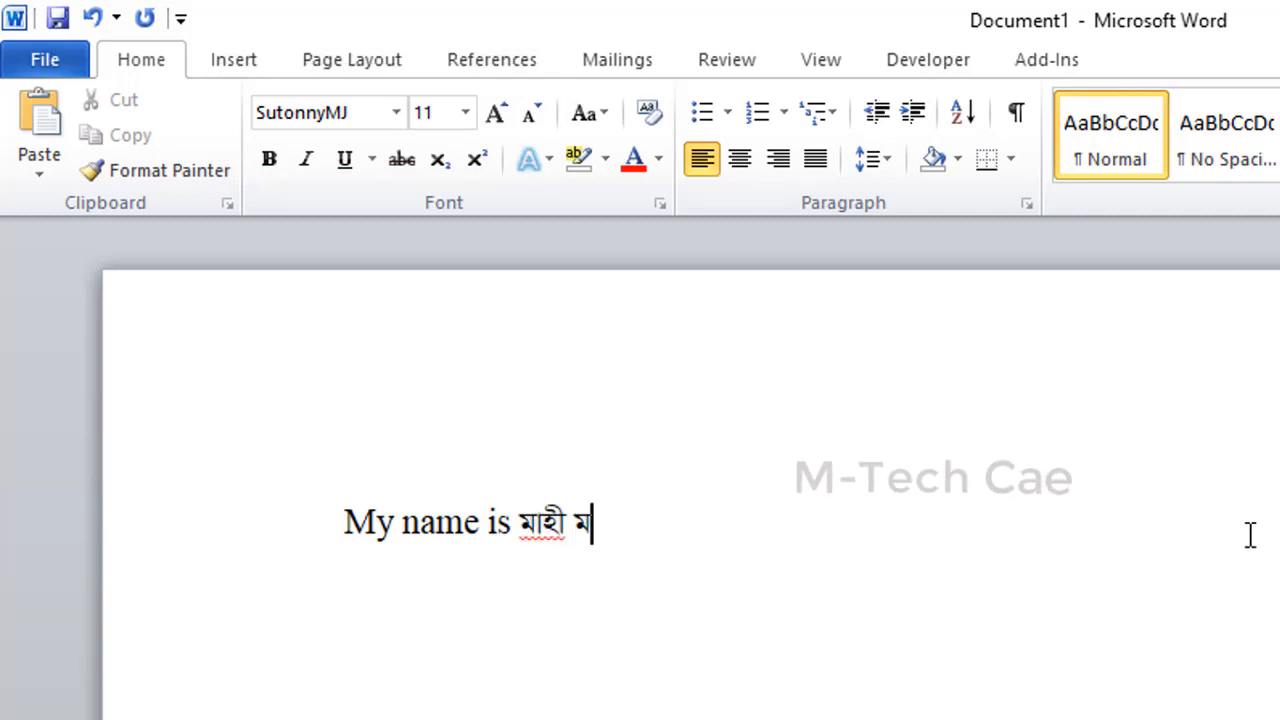
{"action": "type", "text": "হিউদ্দনি"}
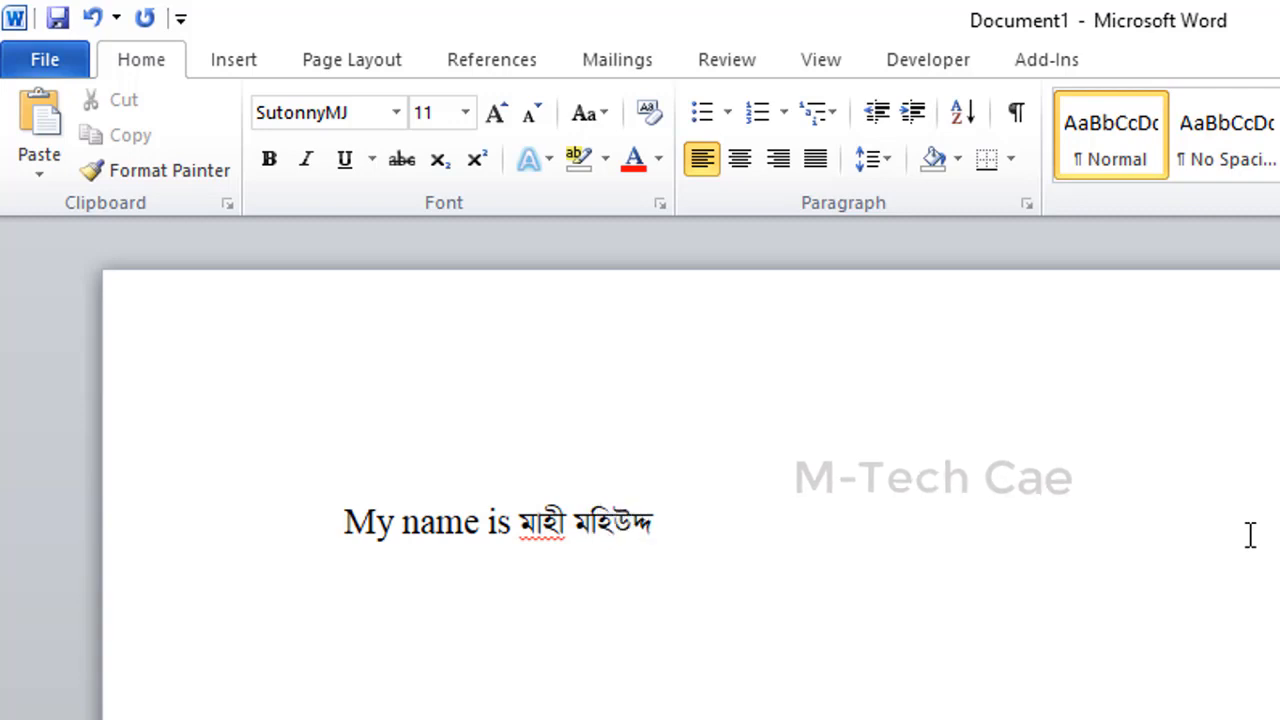
{"action": "key", "text": "BackSpace"}
{"action": "key", "text": "BackSpace"}
{"action": "type", "text": "ীন"}
Run the english macro for Times New Roman, switch the keyboard input back to English, and enter "Shariatpur is my home district." after the Bangla name
{"action": "key", "text": "ctrl+KP_1"}
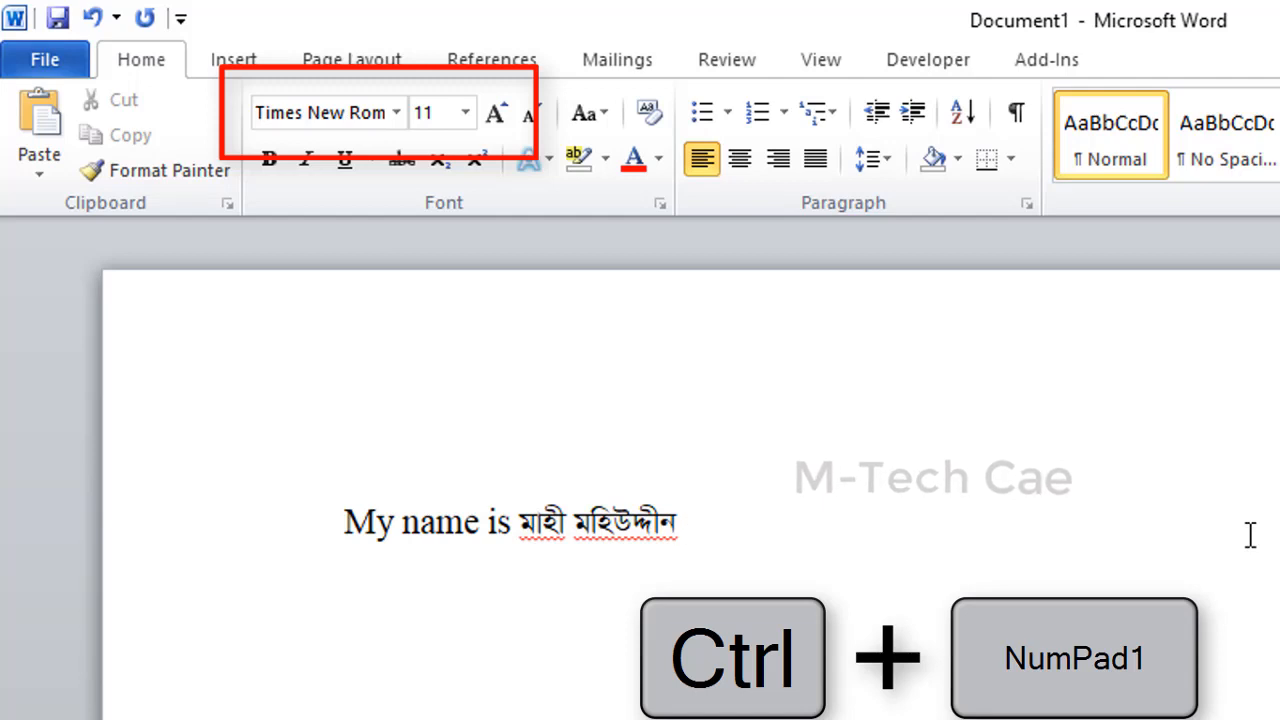
{"action": "key", "text": "ctrl+alt+b"}
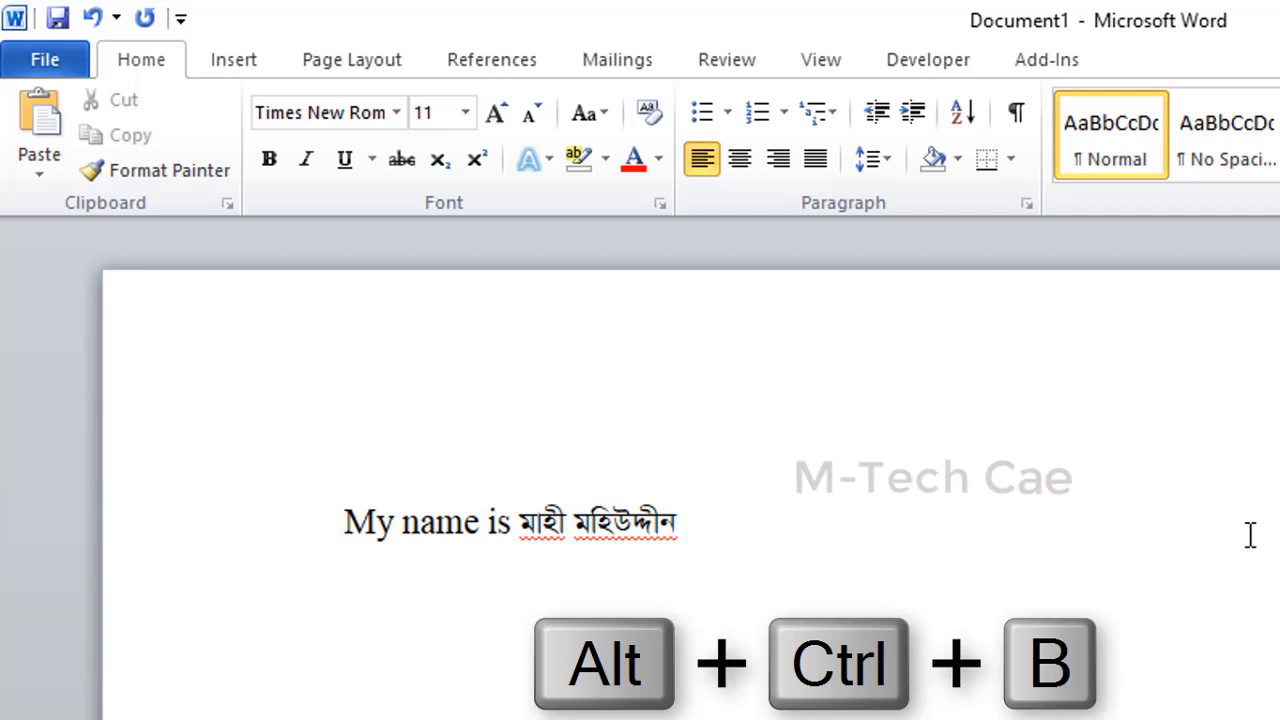
{"action": "type", "text": "S"}
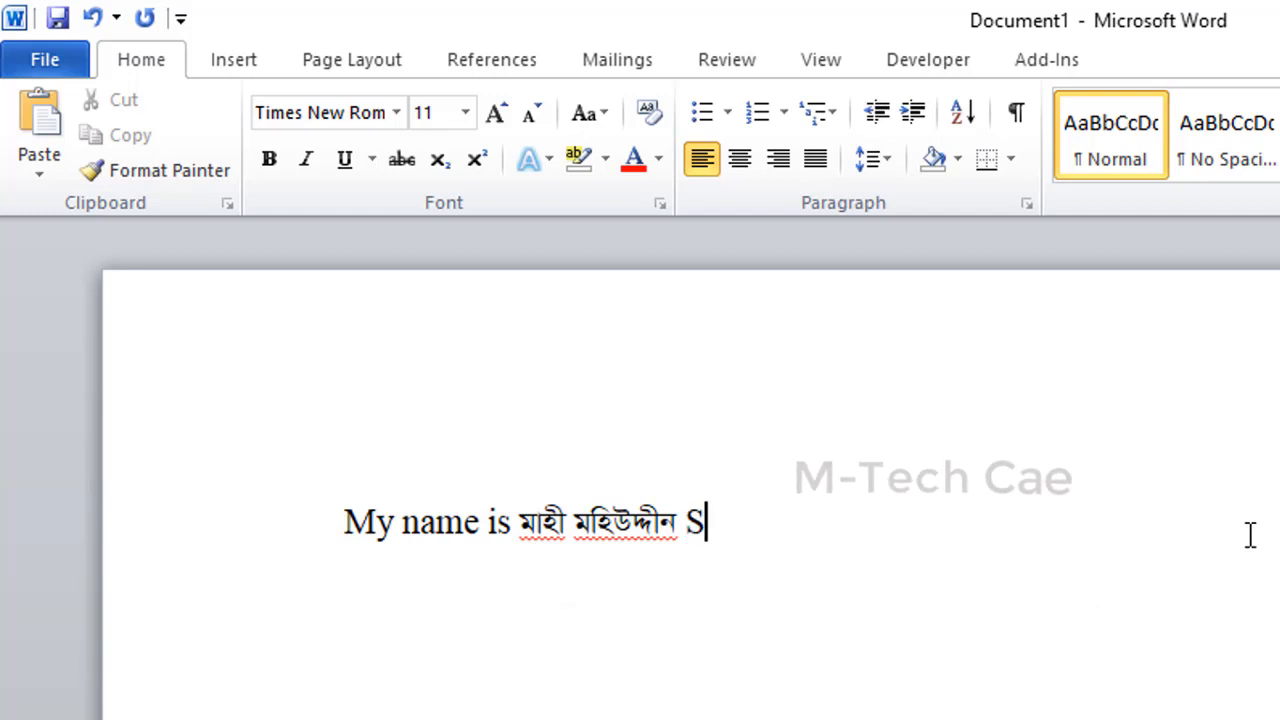
{"action": "type", "text": "hari"}
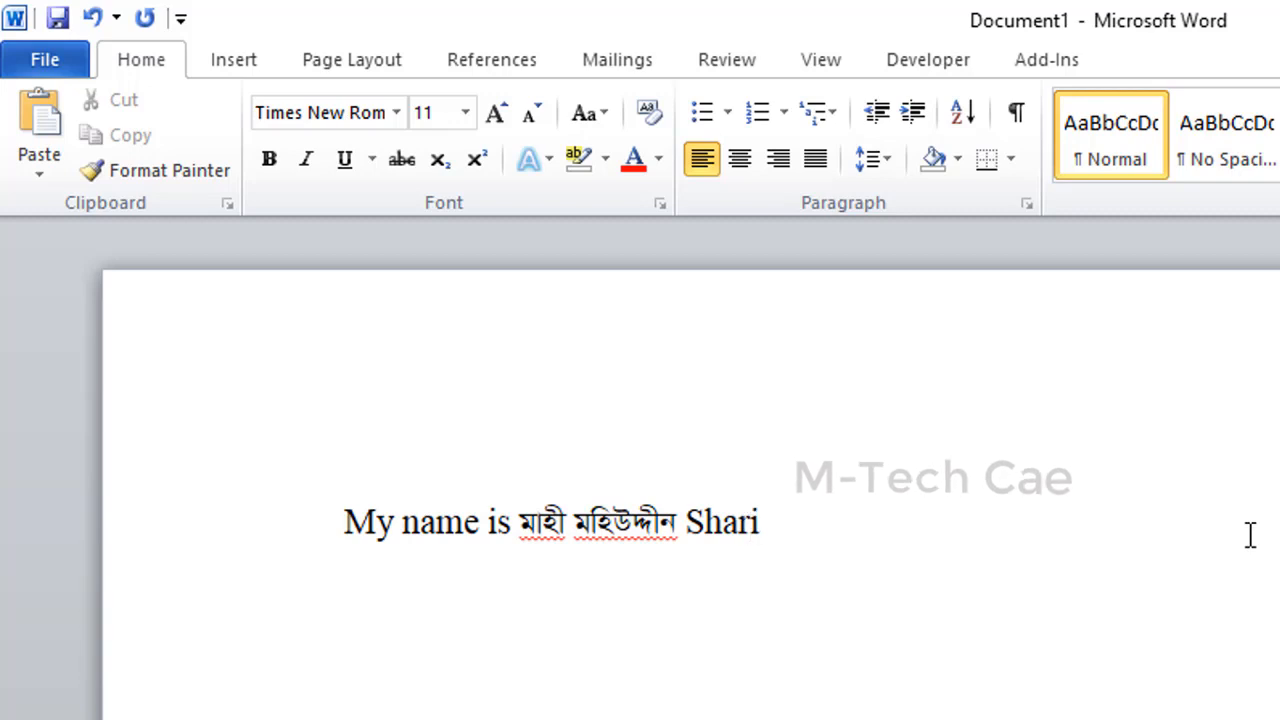
{"action": "type", "text": "atpur is my"}
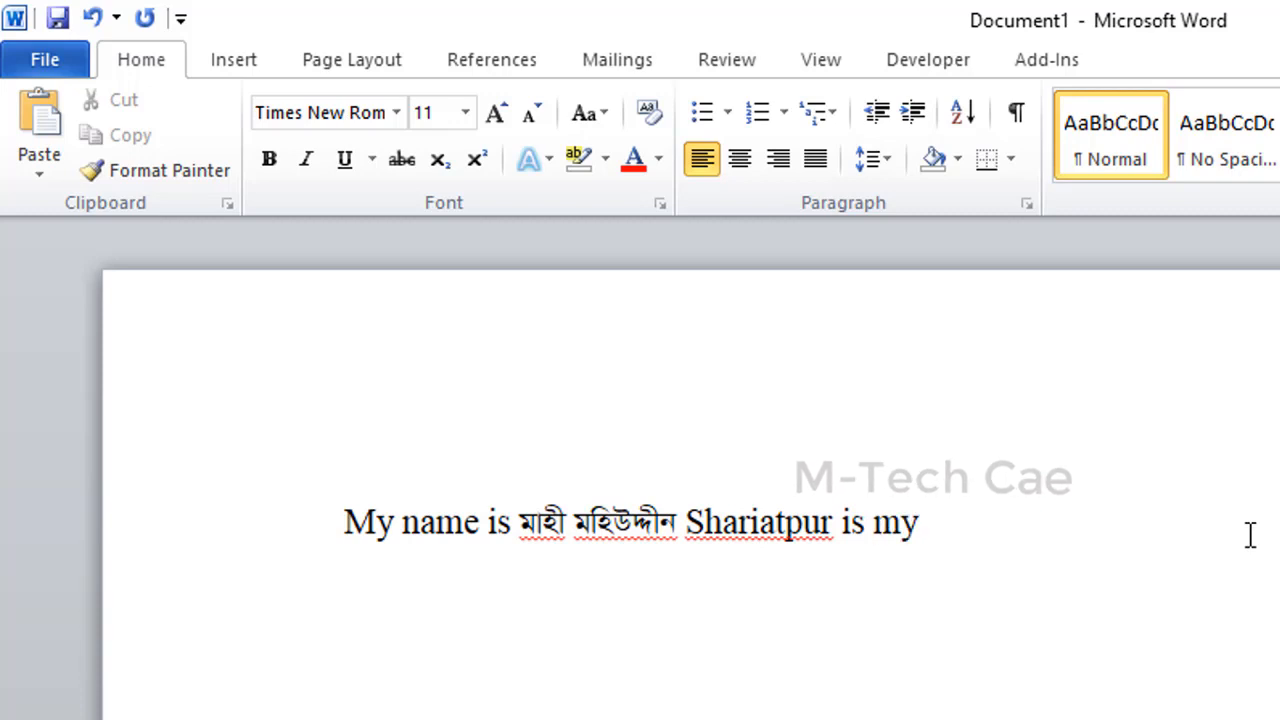
{"action": "type", "text": "home district"}
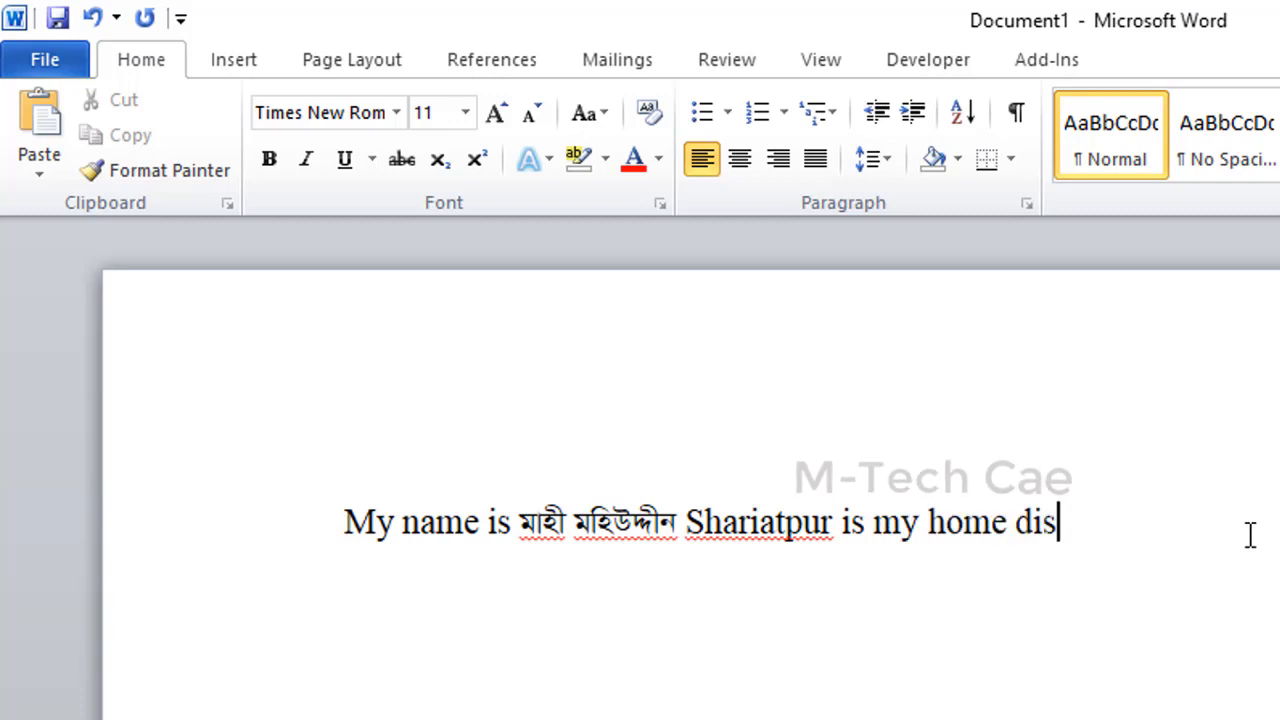
{"action": "type", "text": "."}
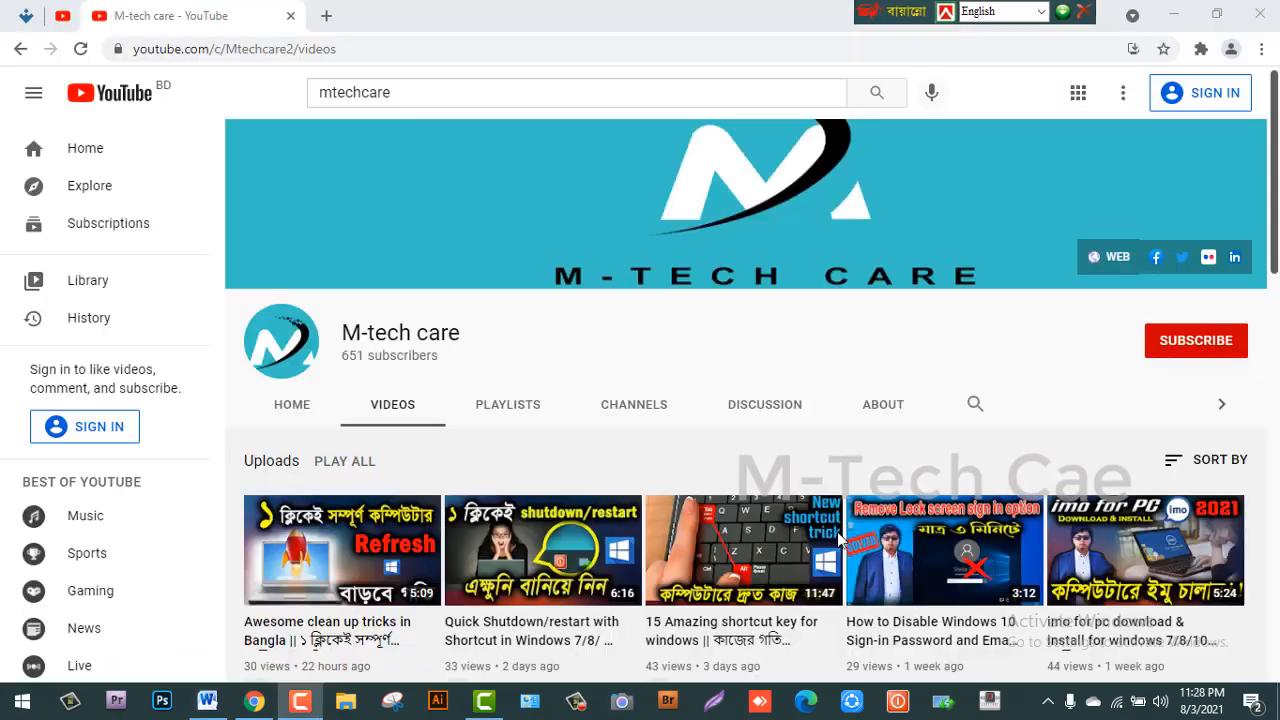
{"action": "scroll", "coordinate": [1090, 455], "scroll_direction": "down", "scroll_amount": 4}
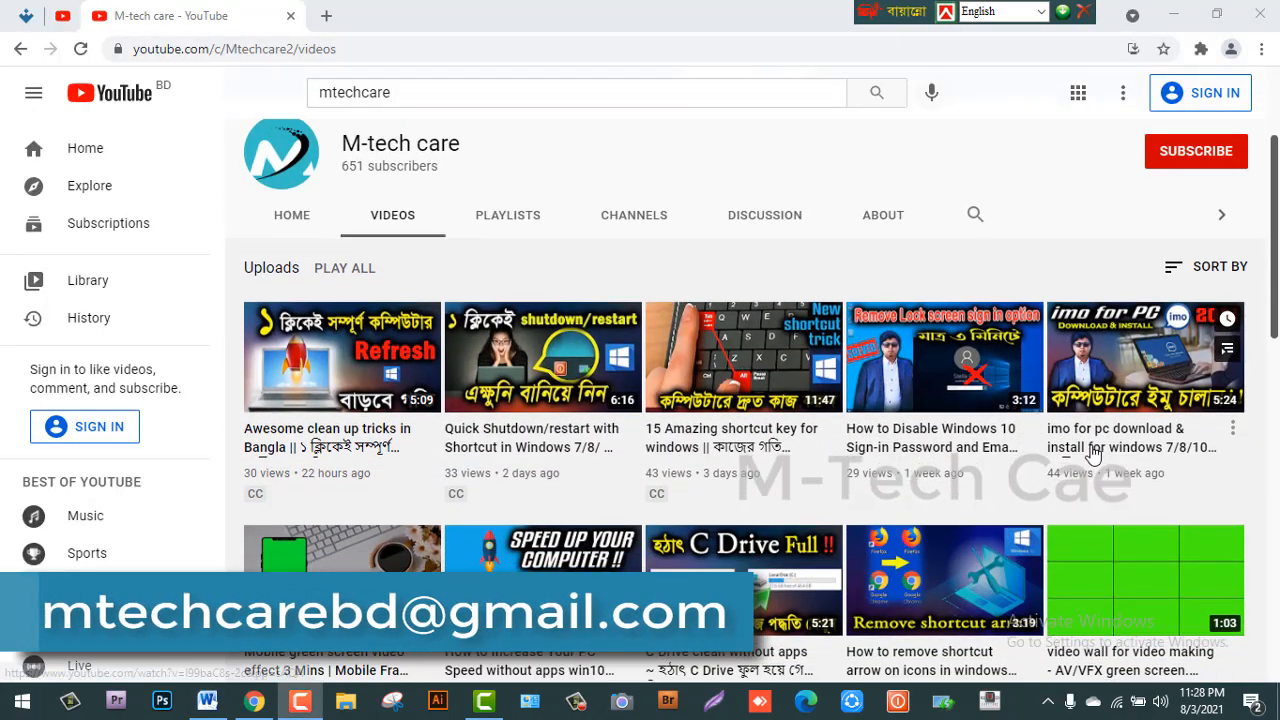
{"action": "scroll", "coordinate": [1110, 455], "scroll_direction": "down", "scroll_amount": 1}
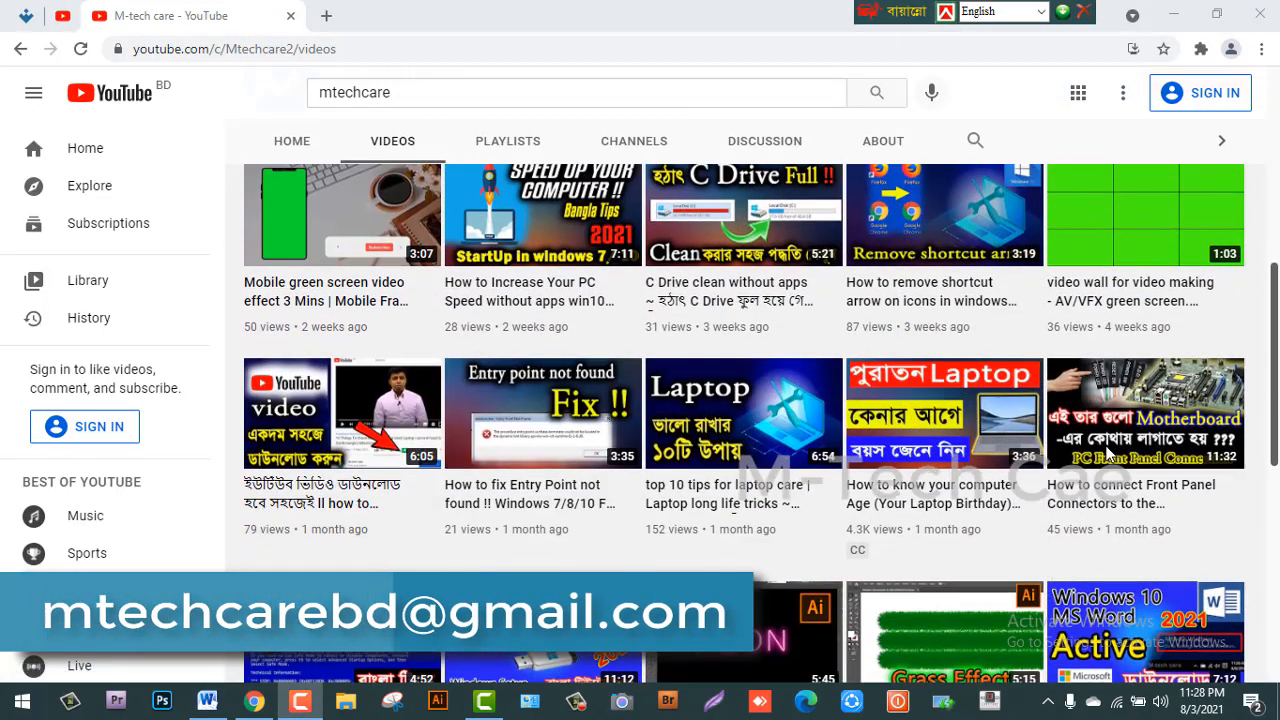
{"action": "scroll", "coordinate": [1118, 455], "scroll_direction": "up", "scroll_amount": 2}
{"action": "scroll", "coordinate": [1118, 455], "scroll_direction": "up", "scroll_amount": 3}
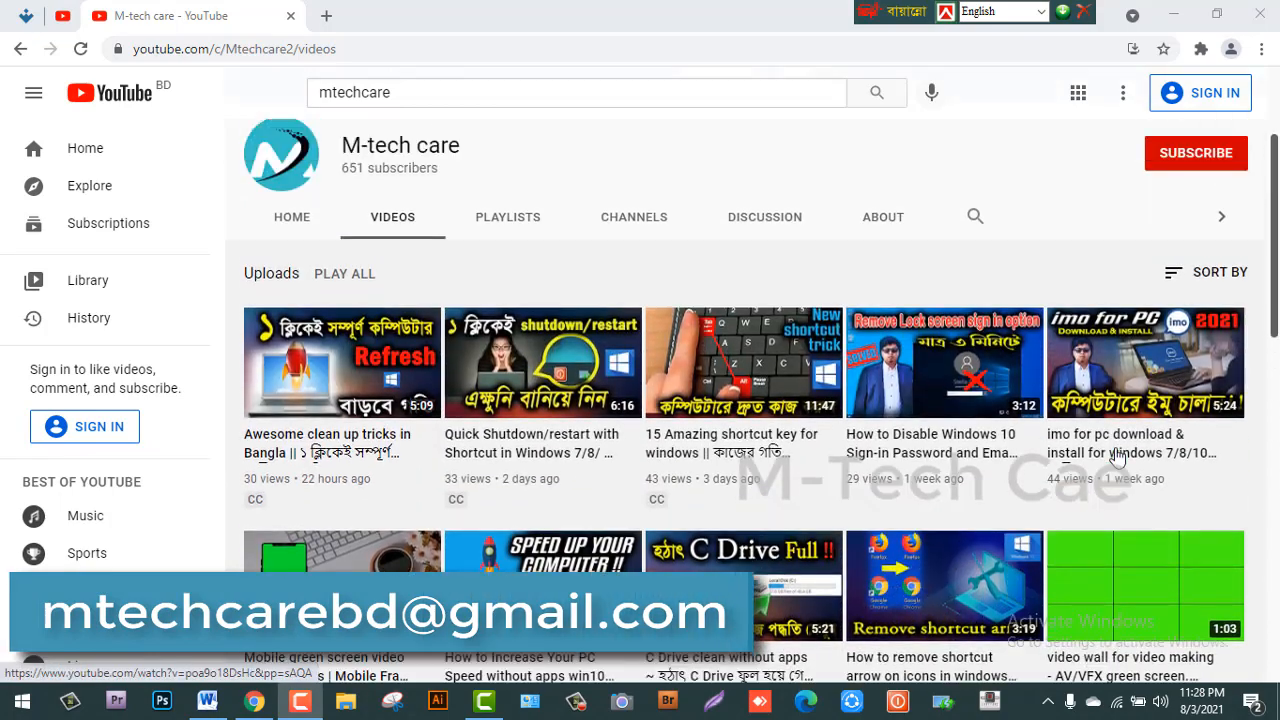
{"action": "scroll", "coordinate": [1135, 450], "scroll_direction": "up", "scroll_amount": 1}
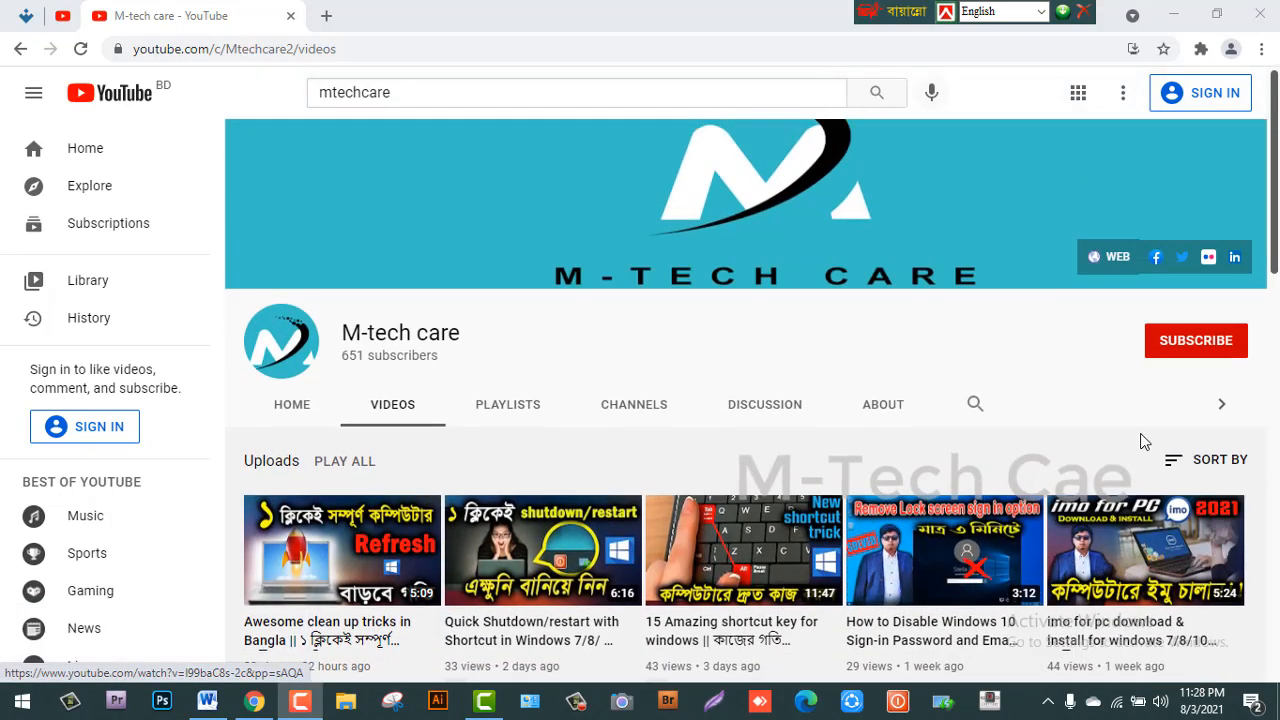